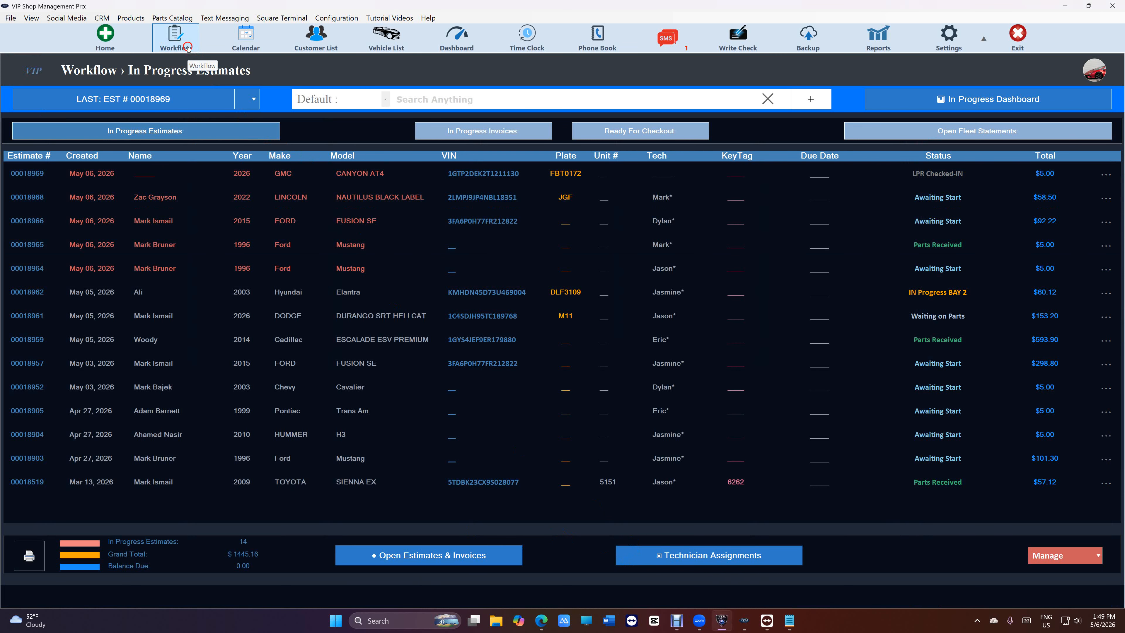
- Open the technician assignments and move the Chevy Cavalier, Pontiac Trans Am, Ford Fusion and Toyota Sienna estimates back to Not Assigned
click(732, 556)
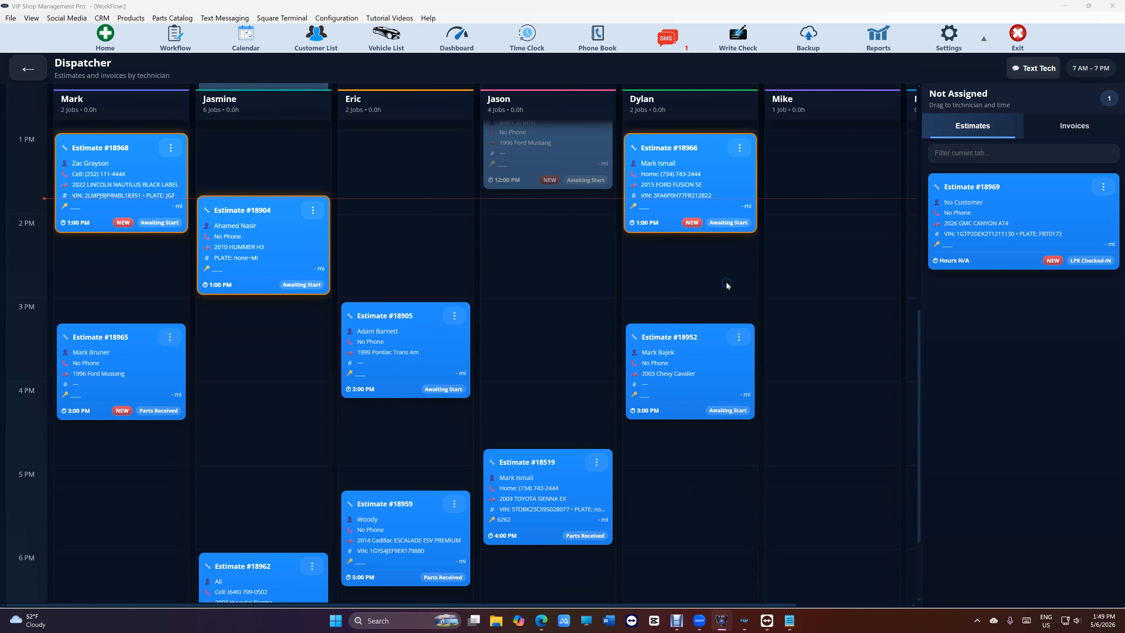
drag(670, 382, 980, 367)
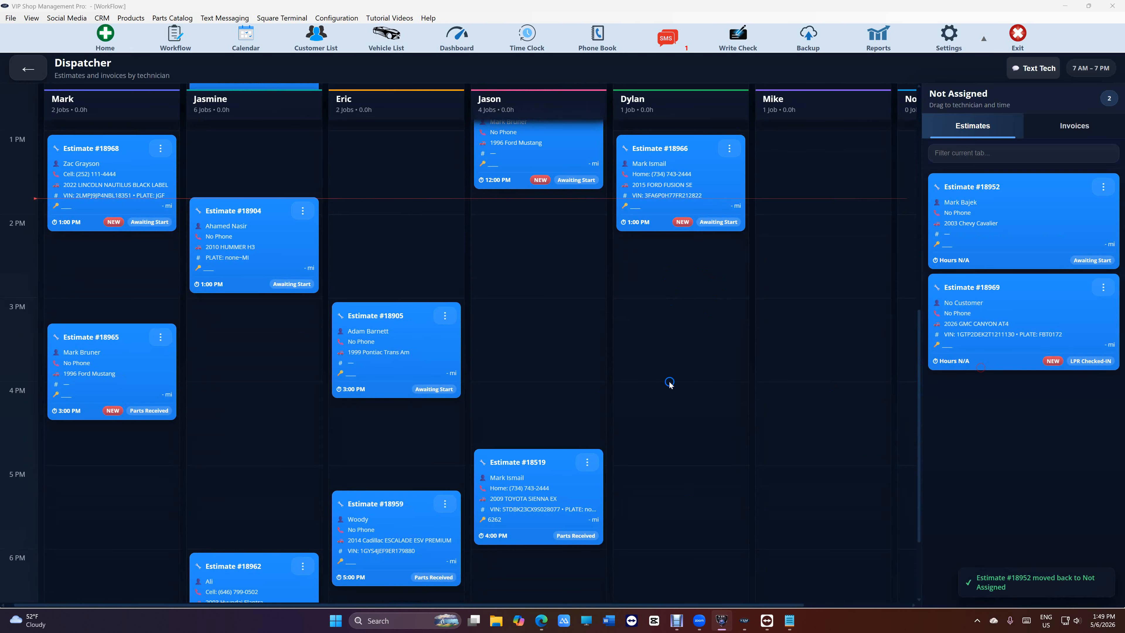
drag(420, 357, 1012, 427)
drag(682, 199, 1052, 517)
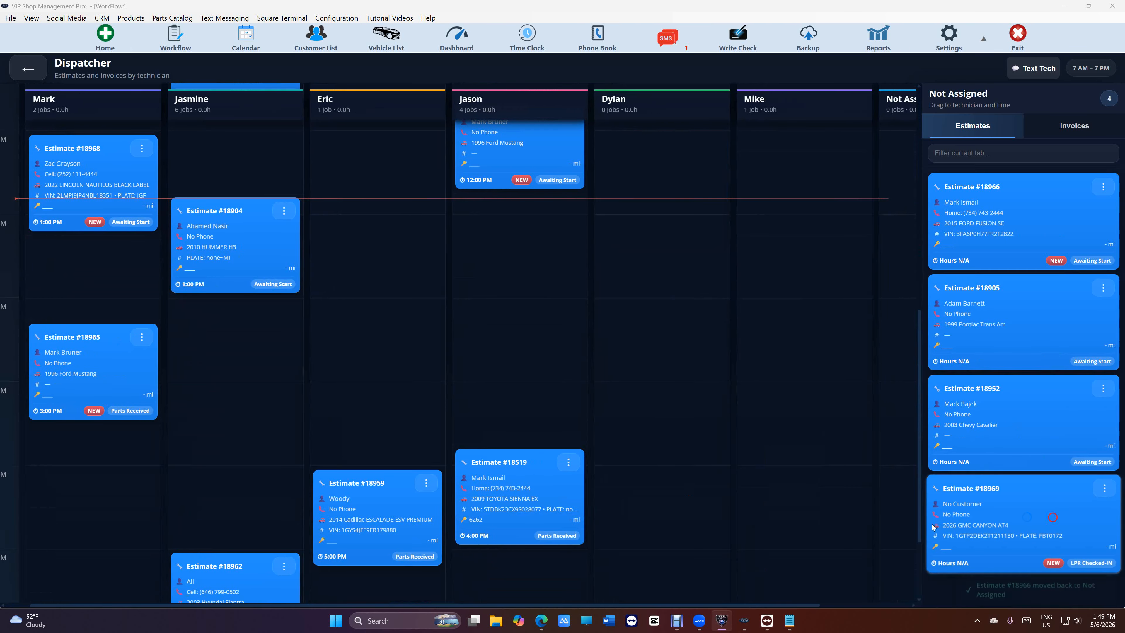
drag(515, 495, 1018, 372)
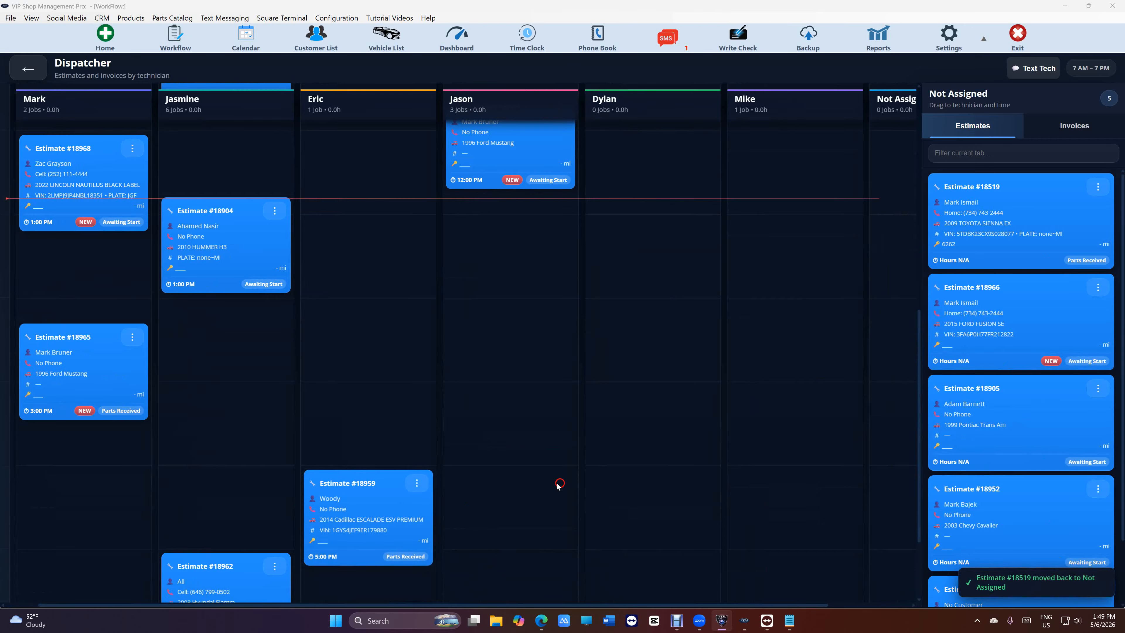
- Unassign the Cadillac Escalade, Hyundai Elantra and both 1996 Ford Mustang estimates scheduled for 3 PM and 12 PM
drag(421, 491, 1013, 390)
drag(199, 567, 1011, 398)
drag(53, 317, 1019, 283)
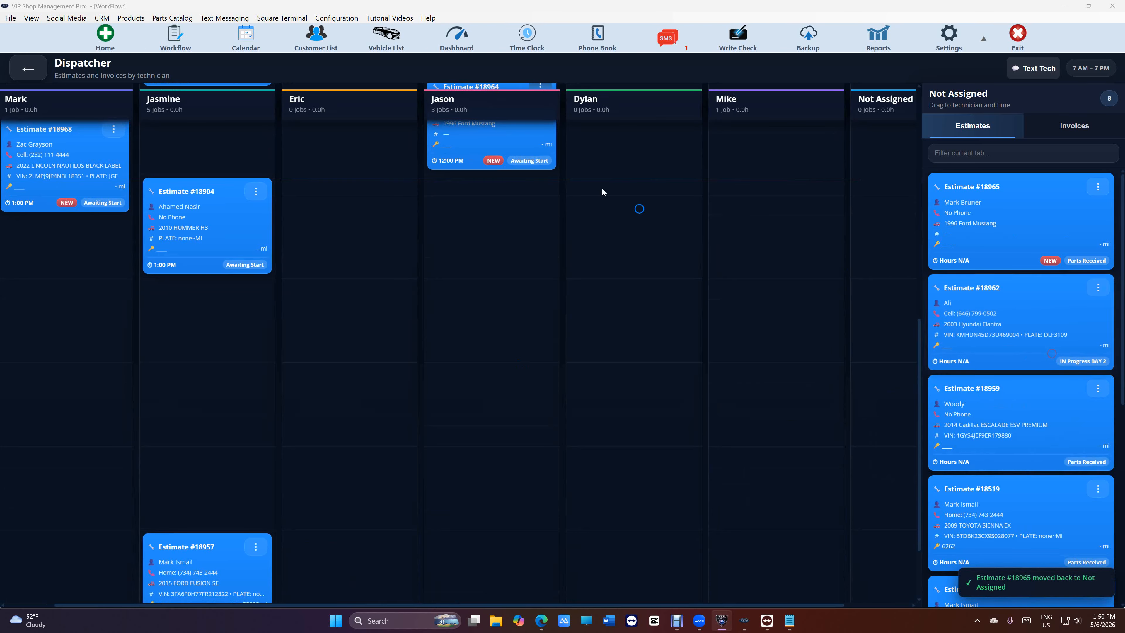
drag(483, 138, 1107, 371)
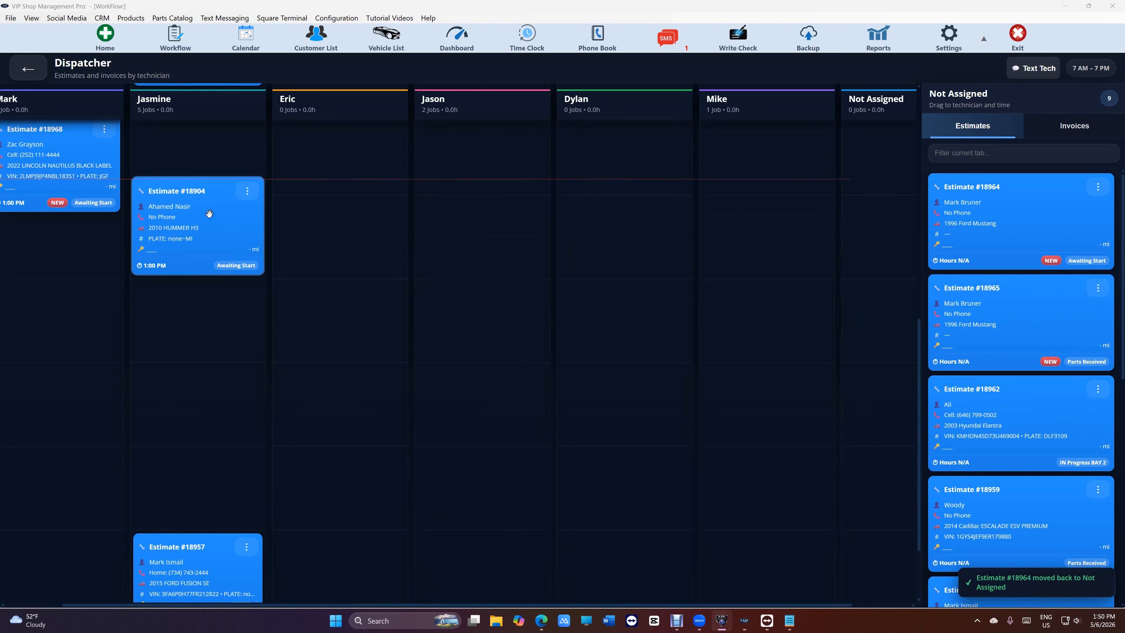
- Move the Hummer H3, Lincoln Nautilus and second 2015 Ford Fusion estimates back to Not Assigned
drag(209, 214, 1019, 222)
drag(58, 168, 996, 337)
drag(186, 556, 1022, 394)
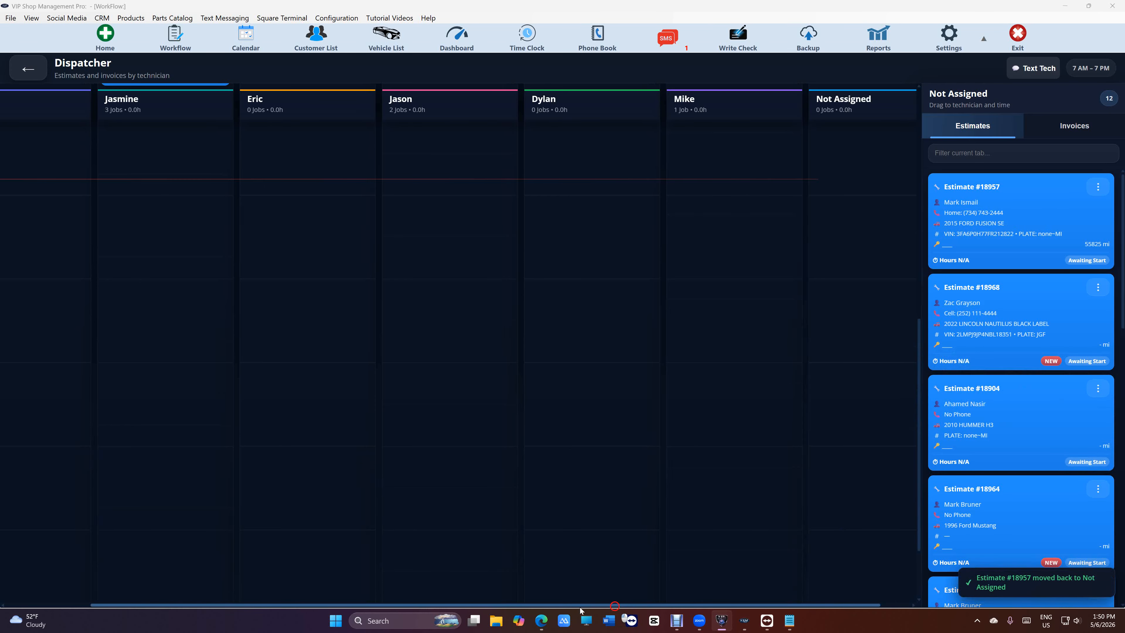
- Clear the board by moving every remaining assigned job from the technicians back to Not Assigned
drag(581, 607, 538, 605)
drag(251, 415, 928, 381)
drag(268, 335, 1024, 326)
drag(535, 181, 1018, 268)
drag(281, 194, 1052, 311)
drag(579, 196, 1049, 284)
drag(773, 184, 1008, 288)
- Check the unassigned invoices and return to the list of unassigned estimates
click(979, 137)
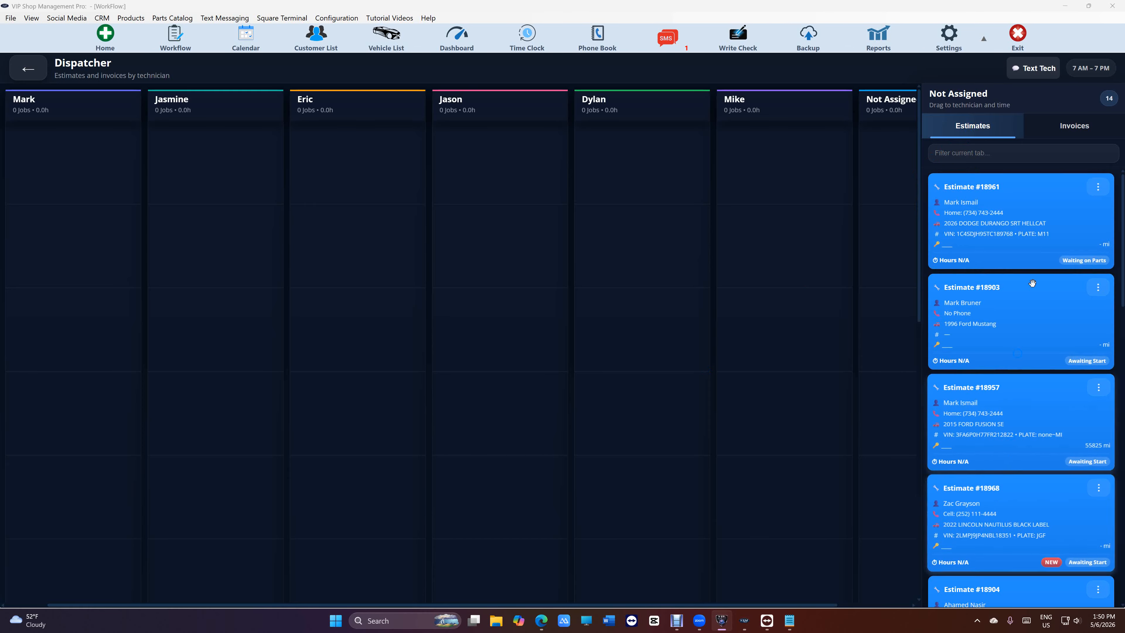
click(1076, 126)
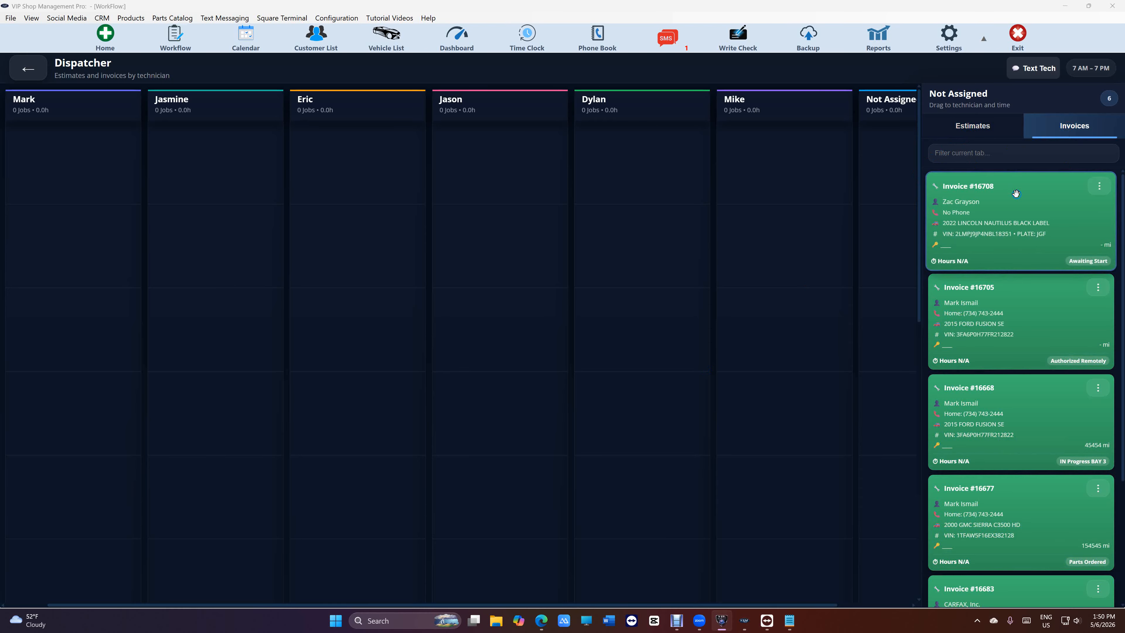
click(968, 124)
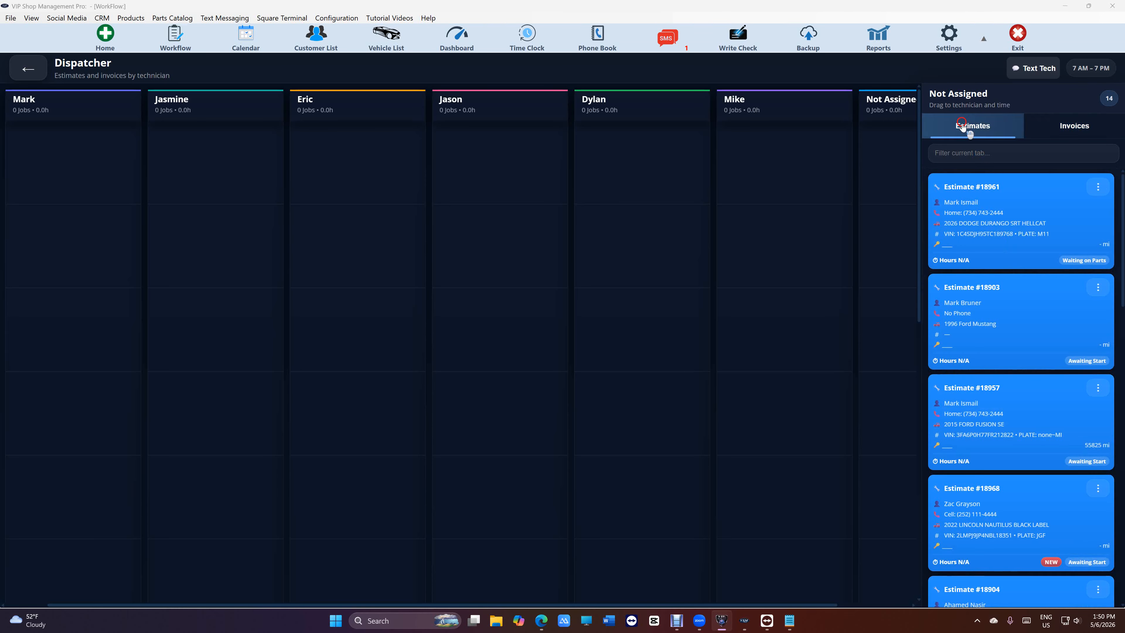
click(428, 322)
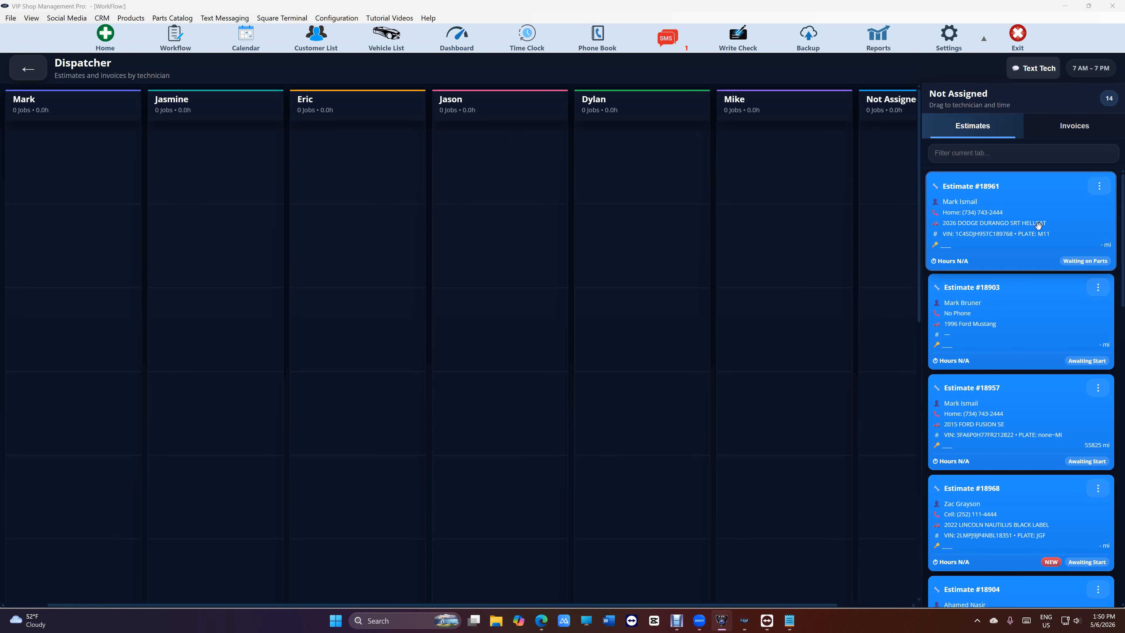
- Assign the Dodge Durango estimate to the first technician and the 1996 Ford Mustang estimate to the fourth, both at 7:00 AM
drag(1038, 225, 82, 173)
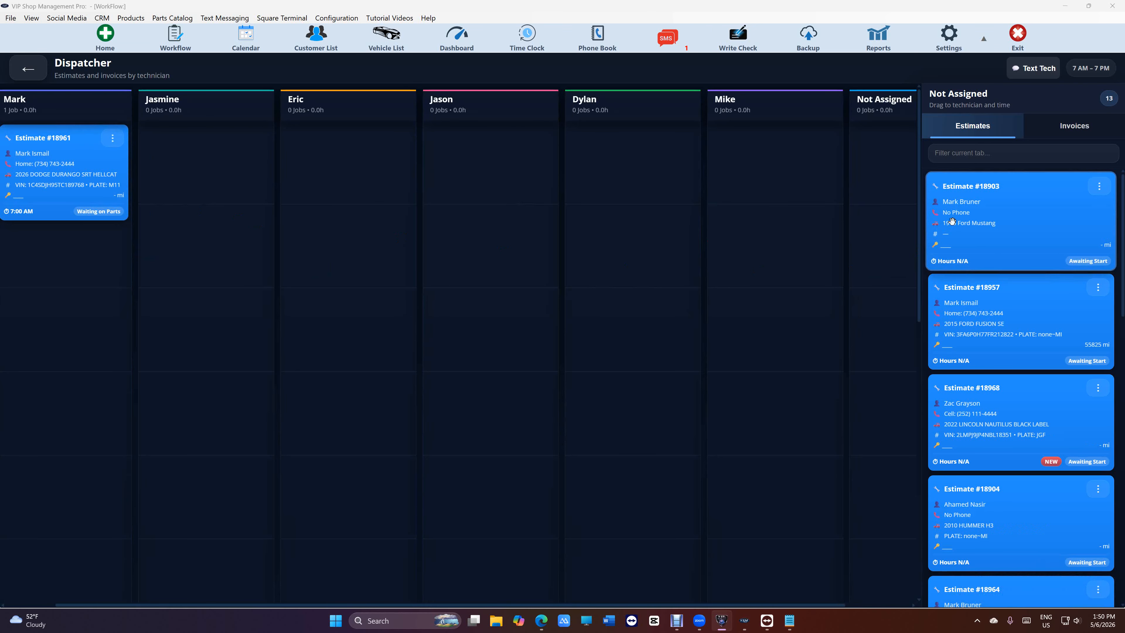
drag(1003, 225, 496, 175)
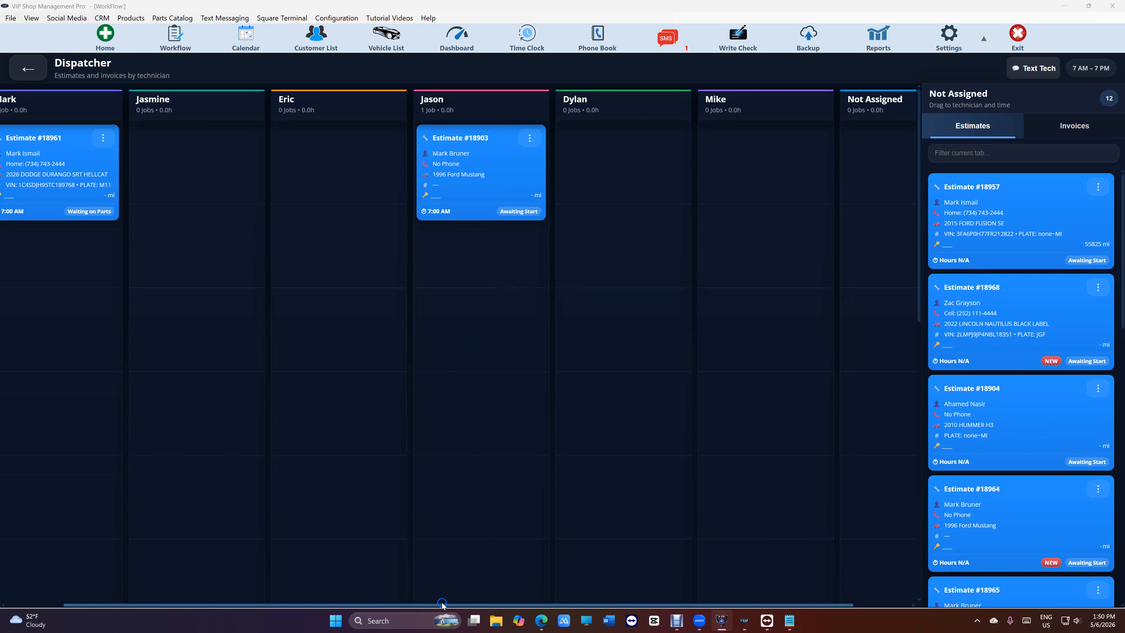
drag(442, 605, 384, 605)
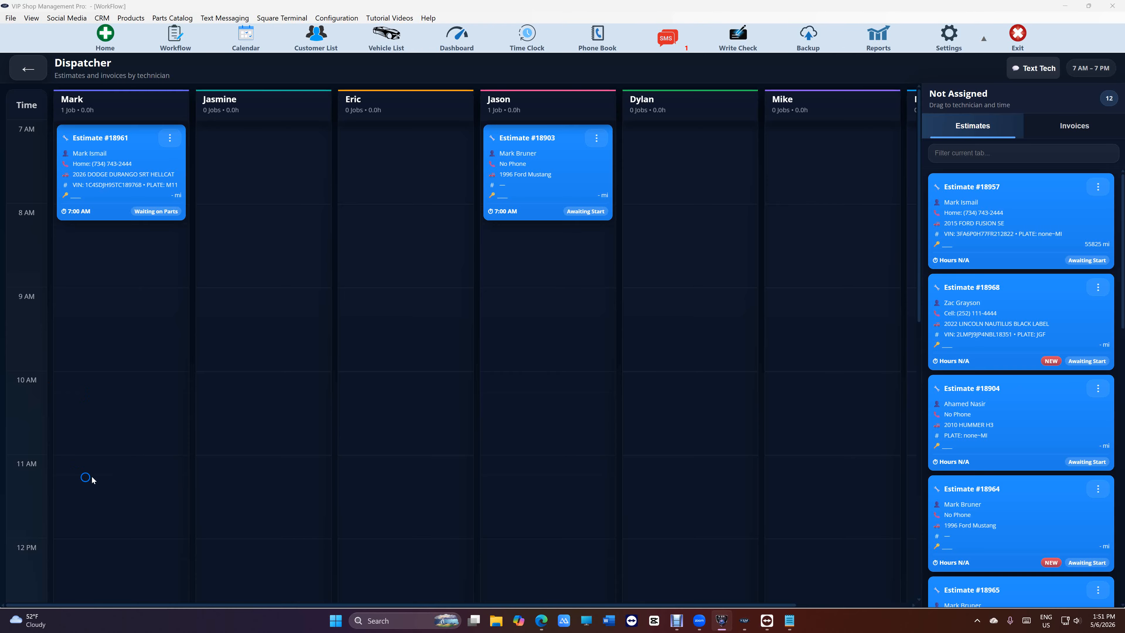
- Assign the 2015 Ford Fusion to the first technician at 8:00 AM, and the Hummer H3 plus a 1 PM Ford Mustang to the third
drag(972, 216, 113, 277)
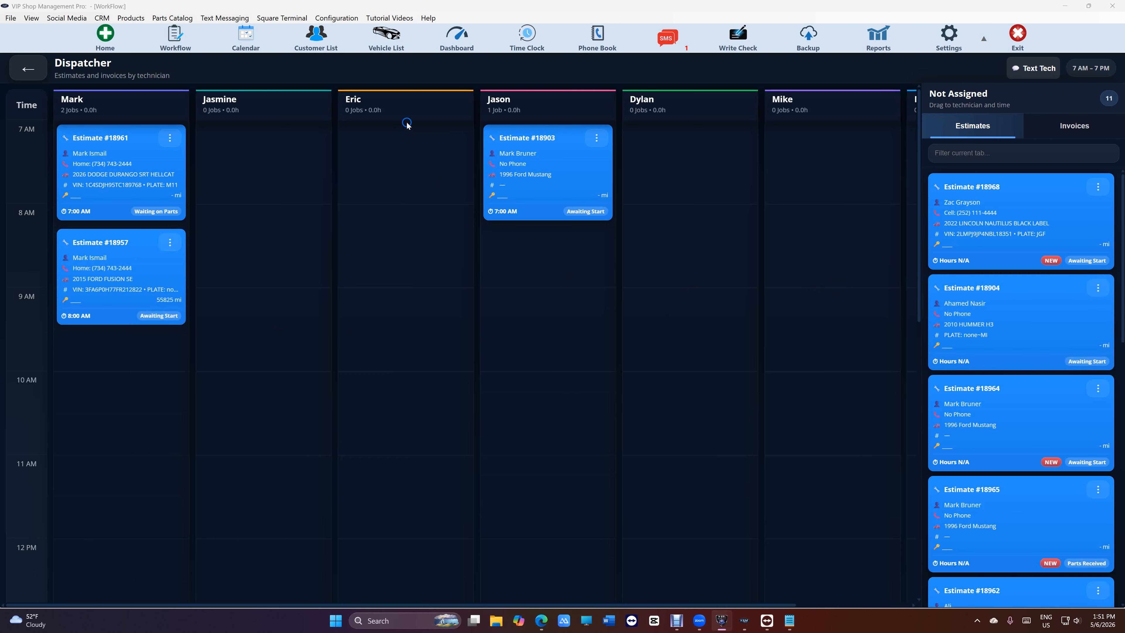
drag(992, 292, 394, 247)
scroll(408, 268, down, 3)
scroll(408, 268, down, 3)
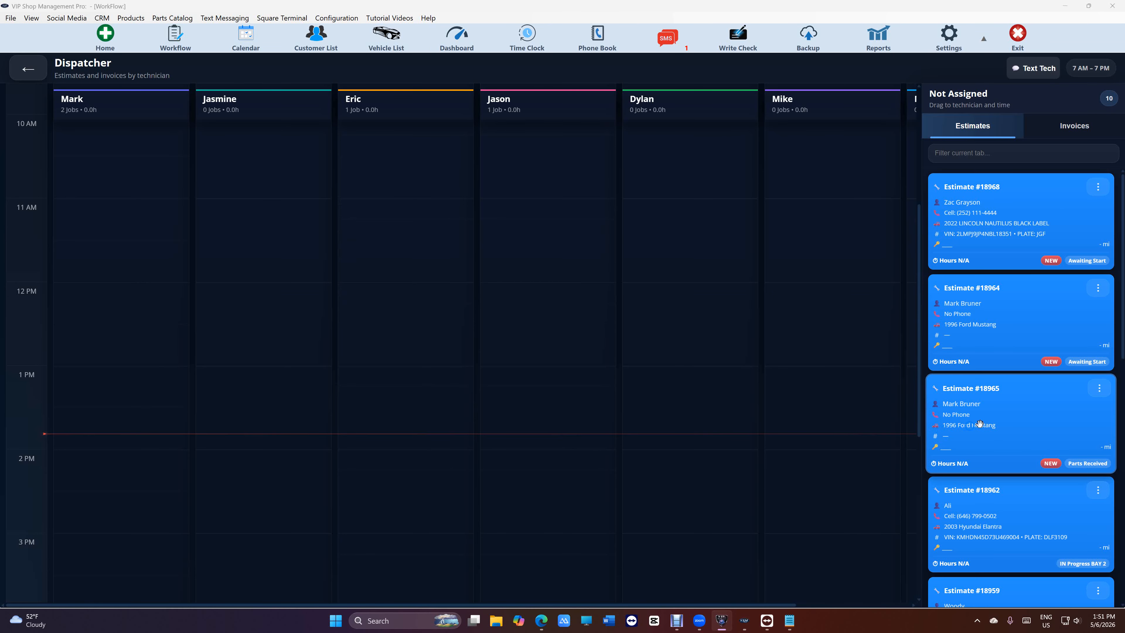
drag(963, 315, 379, 444)
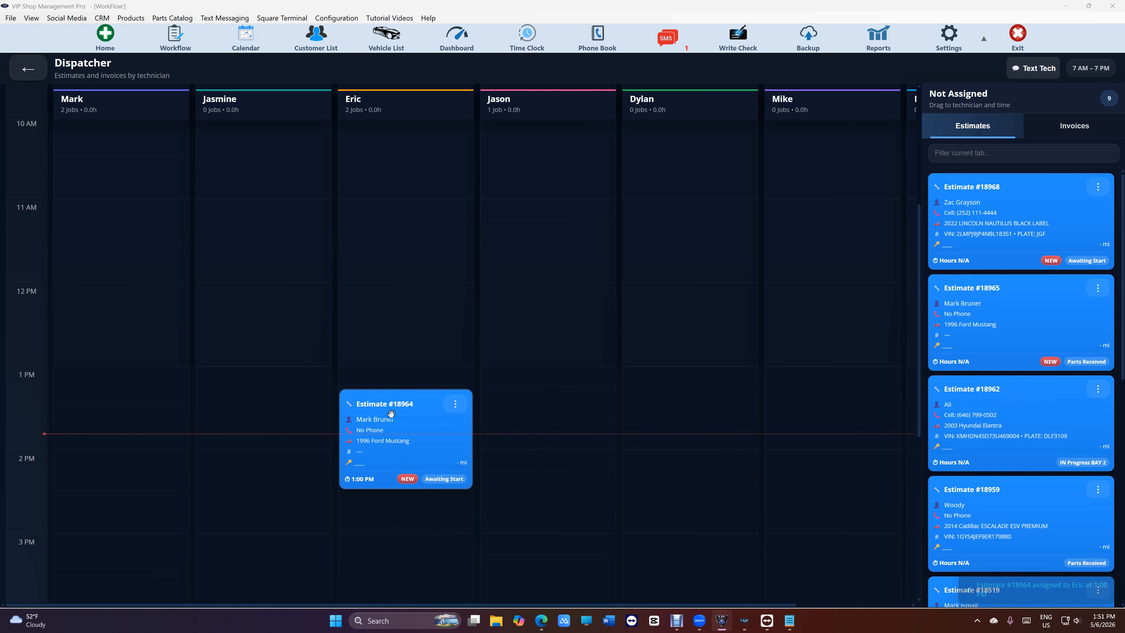
- Set the status of the 1:00 PM Ford Mustang estimate to Parts Received
click(455, 404)
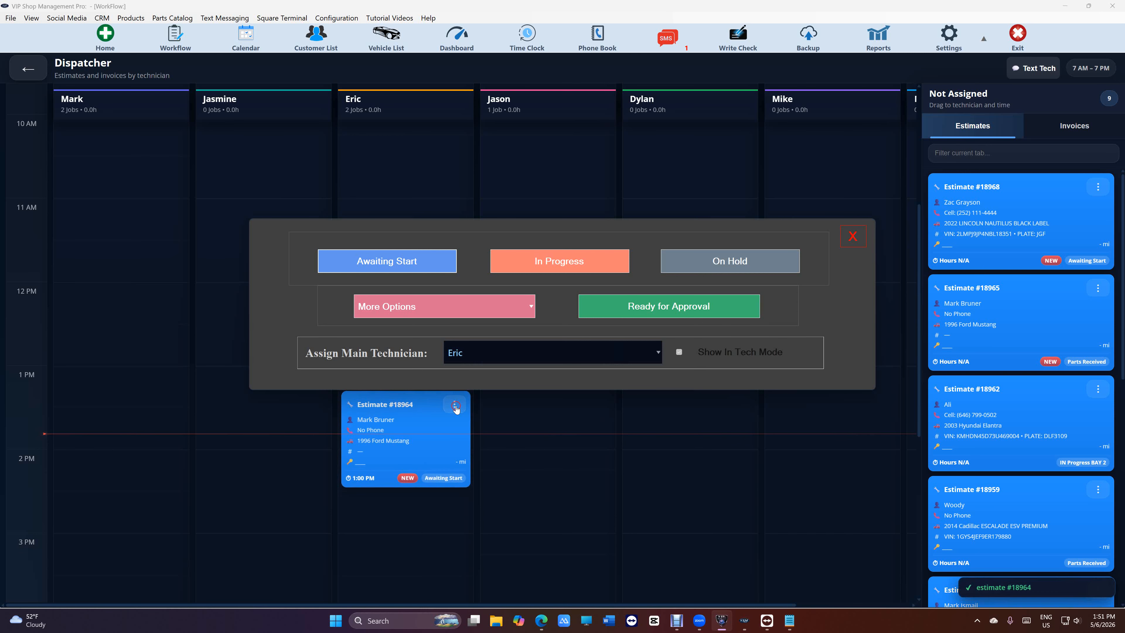
click(433, 312)
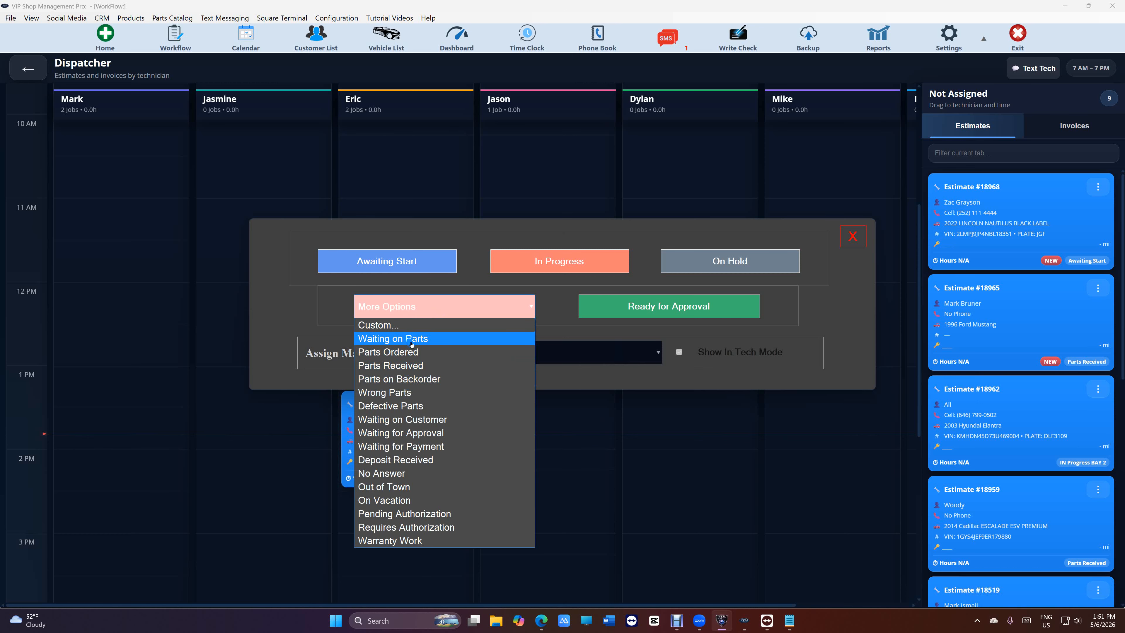
click(410, 366)
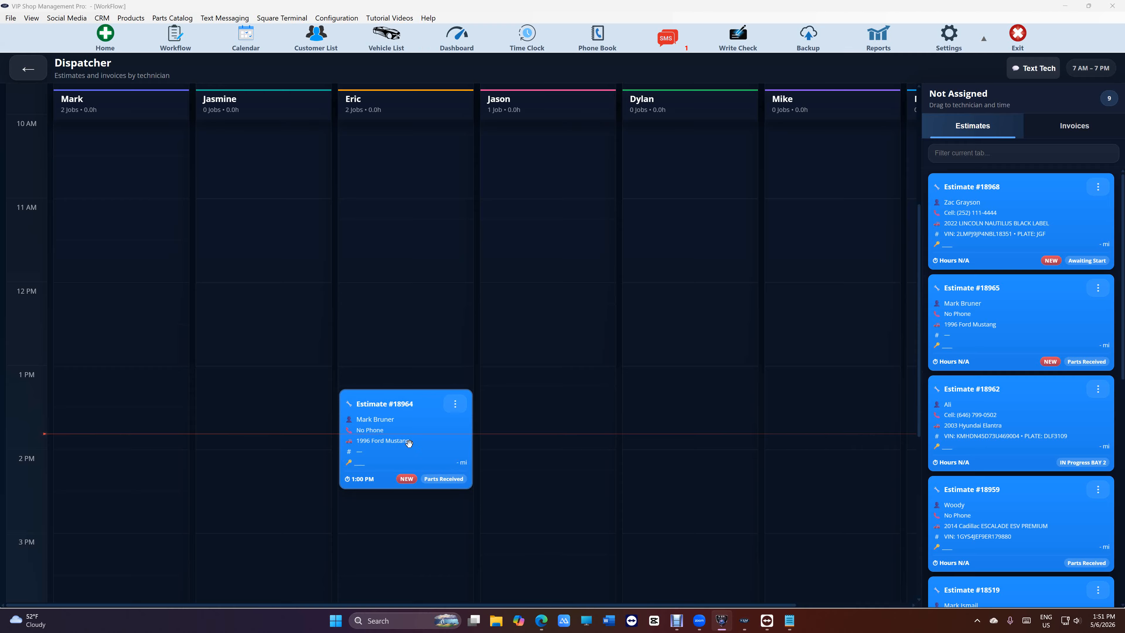
- Reassign the 1:00 PM Ford Mustang estimate to the second technician and send the assignment message via SMS
drag(412, 440, 278, 440)
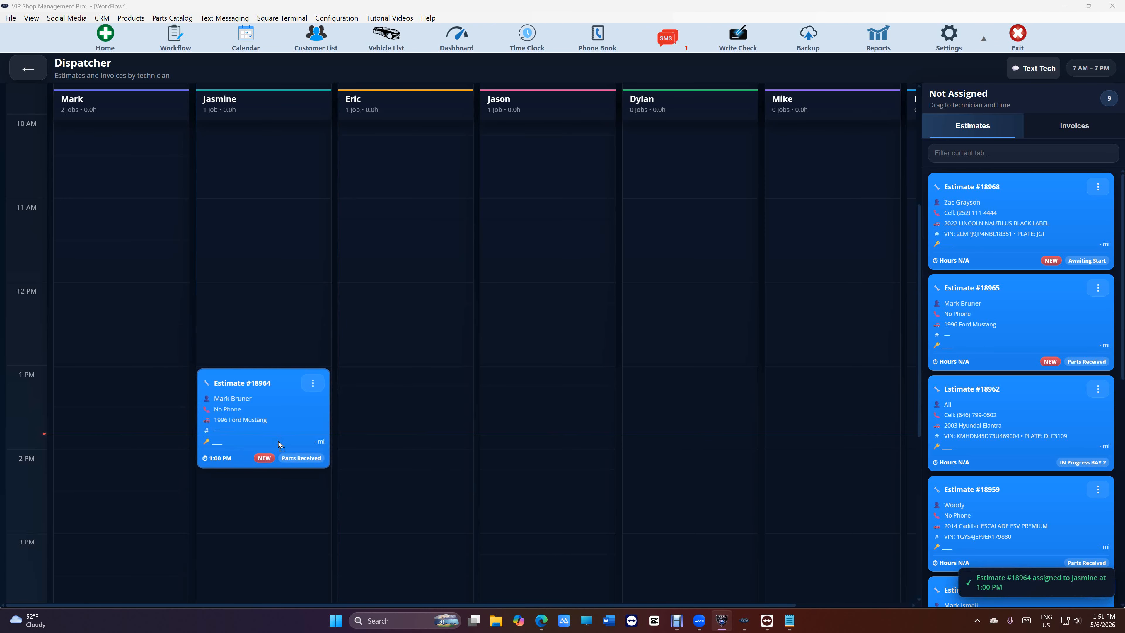
click(284, 413)
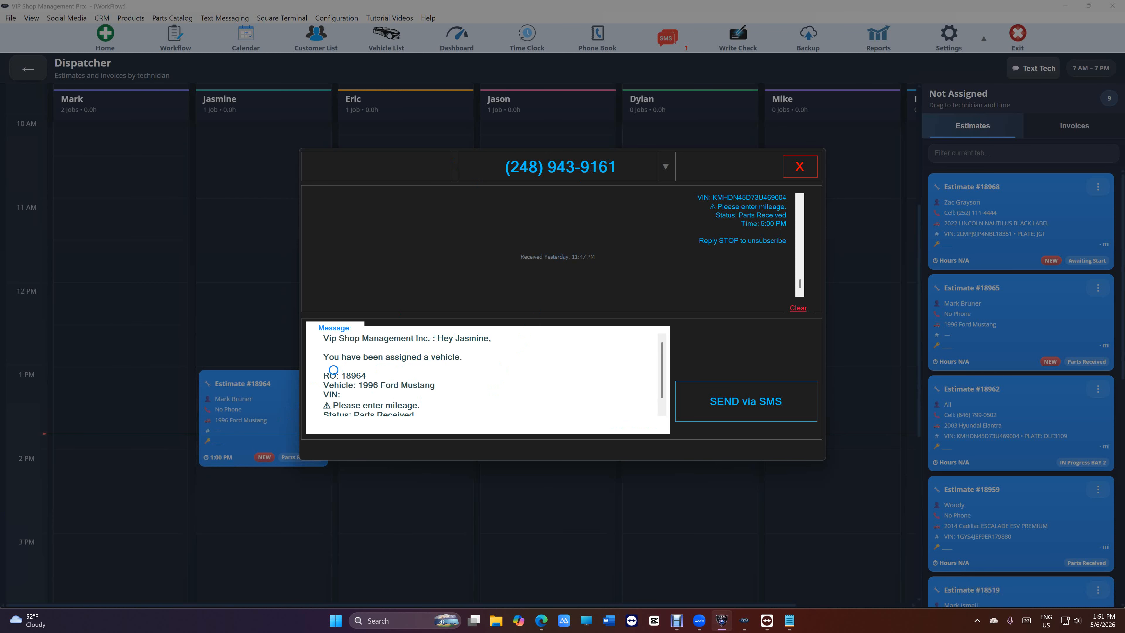
drag(328, 359, 423, 359)
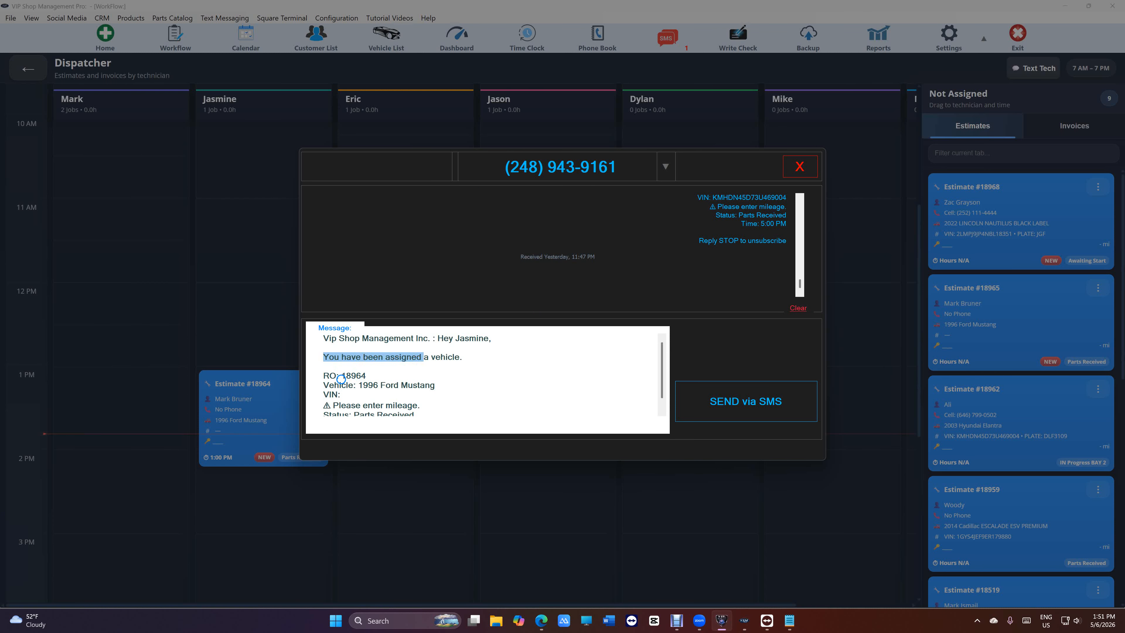
scroll(341, 379, down, 1)
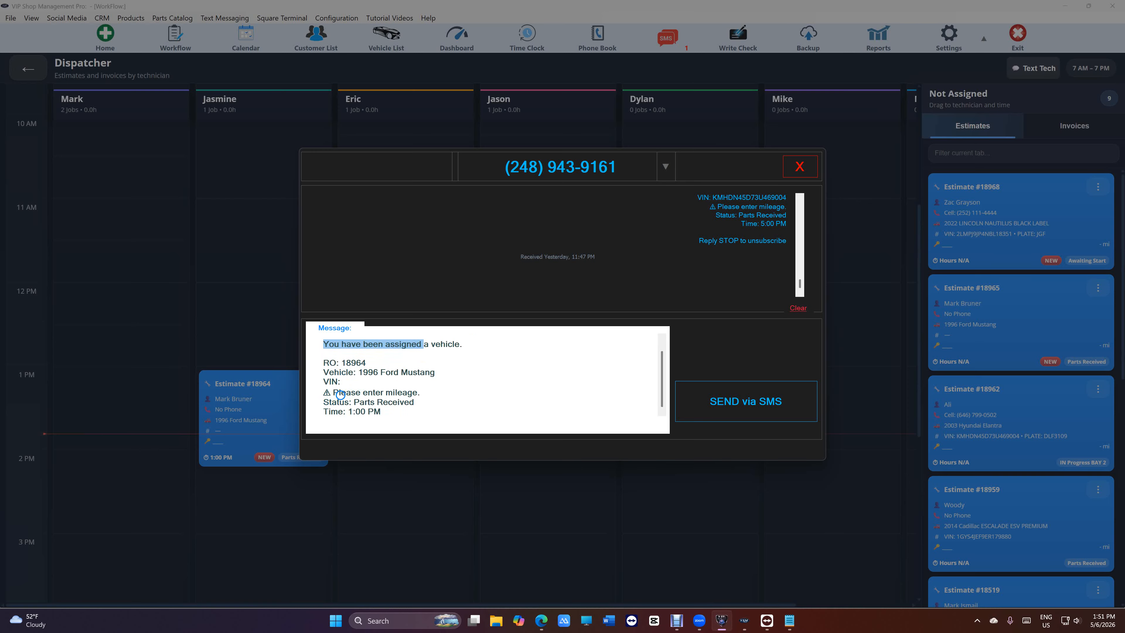
click(719, 400)
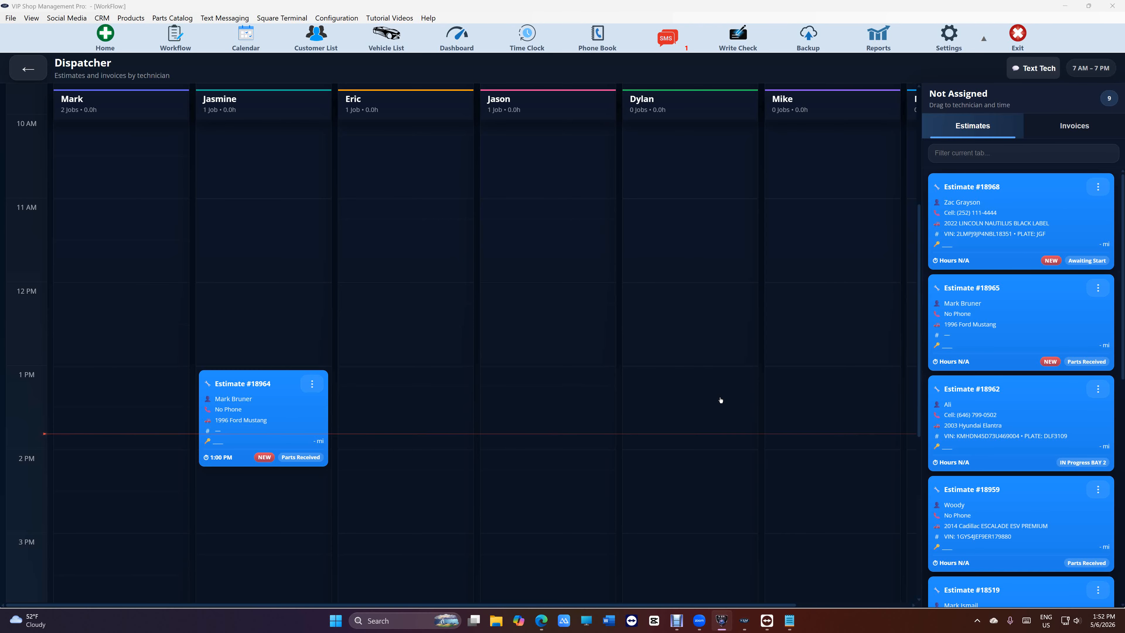
- Open the scheduling calendar and switch it to Week View
scroll(677, 417, up, 5)
scroll(587, 337, down, 3)
click(175, 38)
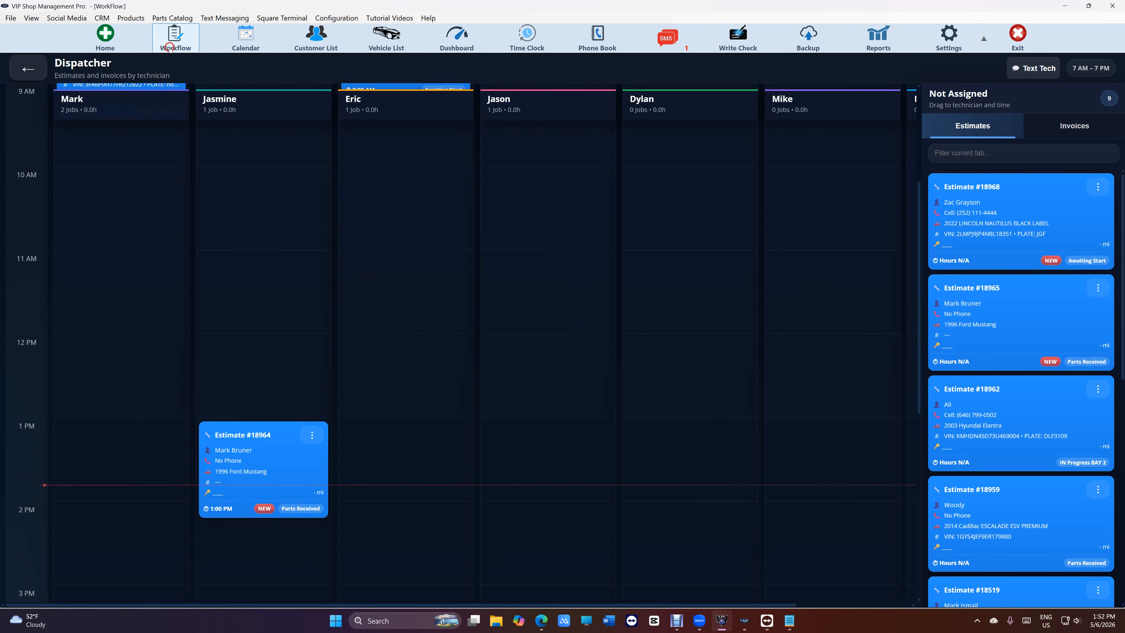
click(246, 38)
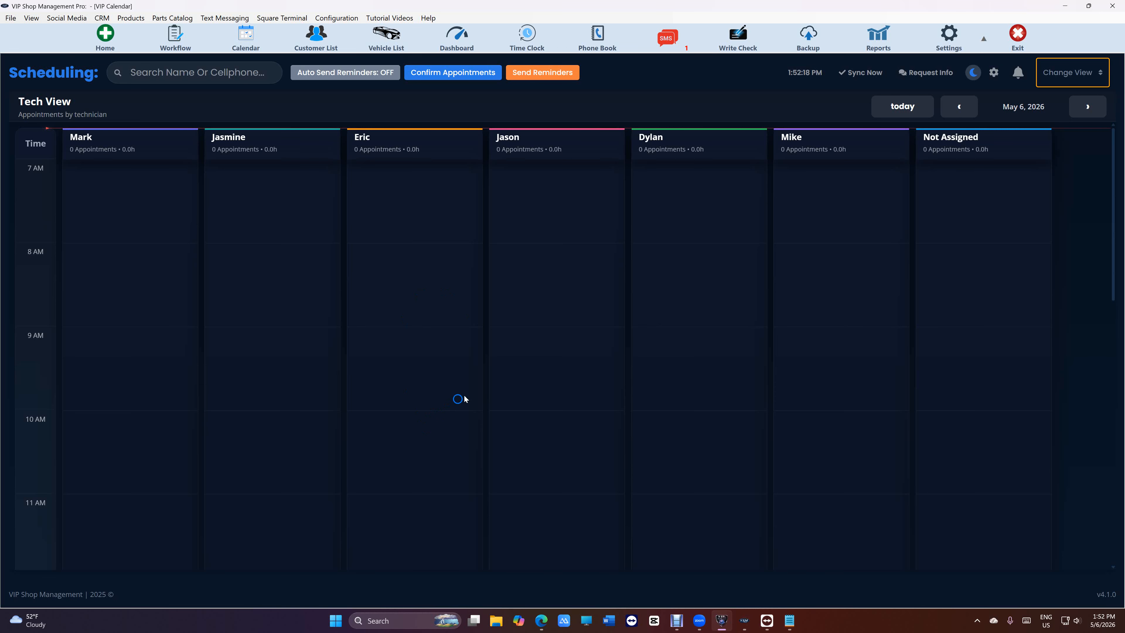
click(1073, 72)
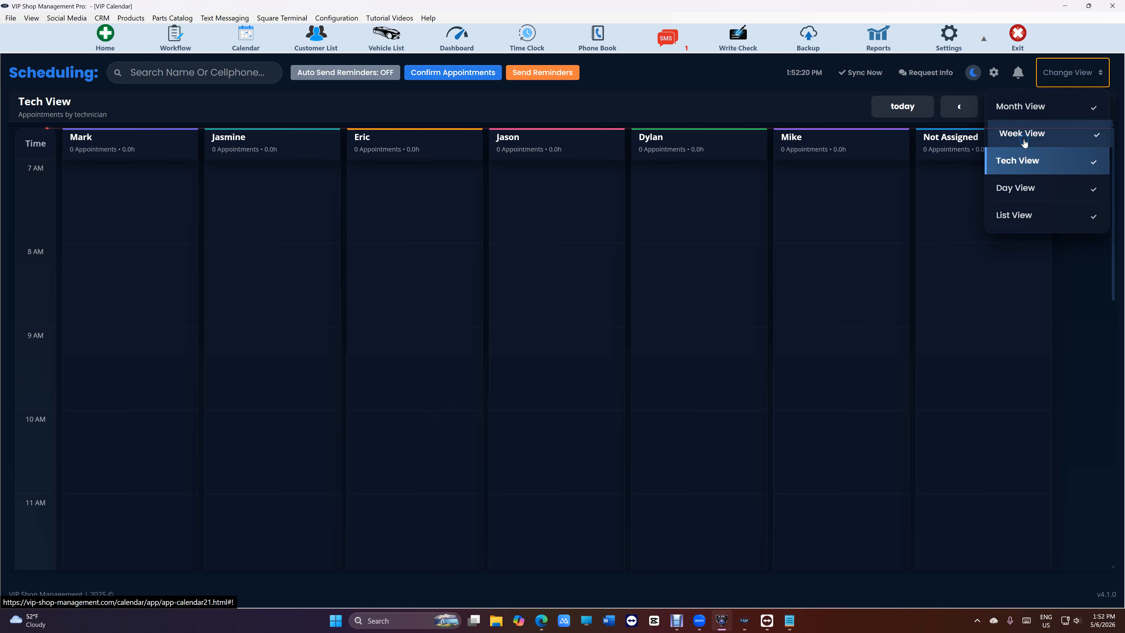
click(1024, 142)
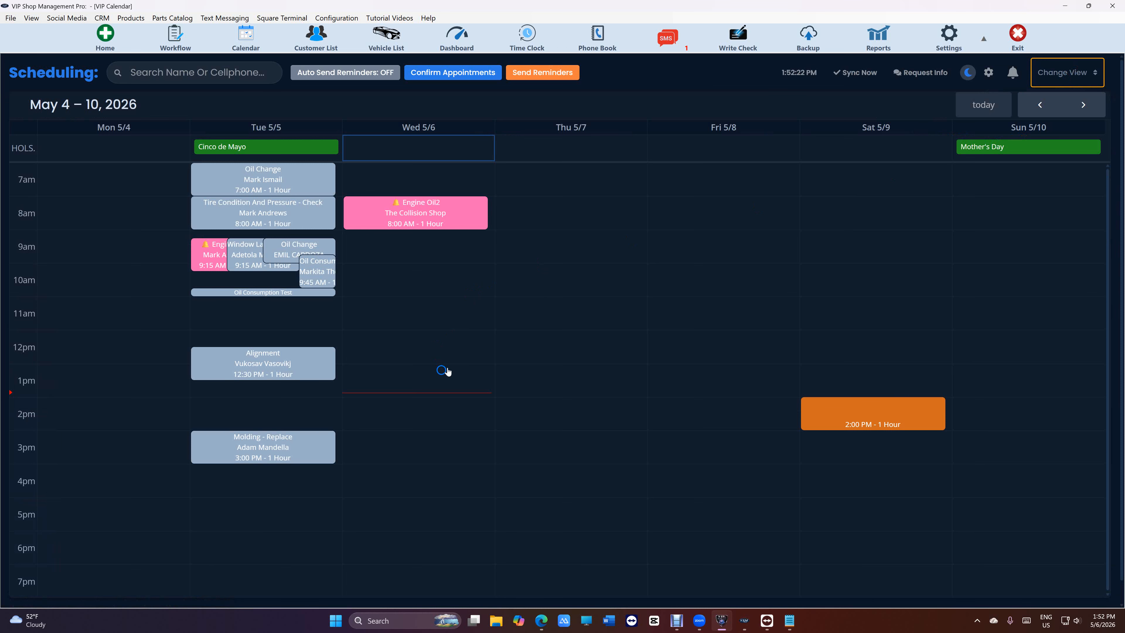
- Move Tuesday's Alignment appointment to Wednesday 5/6 at 3:30 PM and the Molding - Replace appointment to Wednesday evening
click(257, 366)
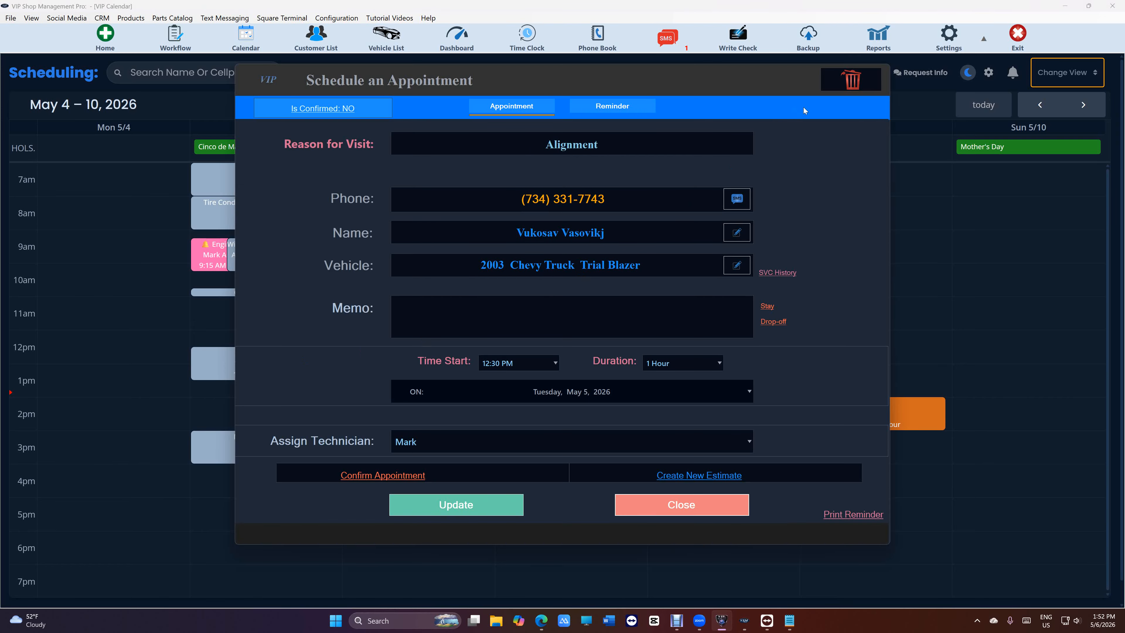
click(690, 501)
drag(250, 359, 418, 443)
drag(282, 445, 398, 527)
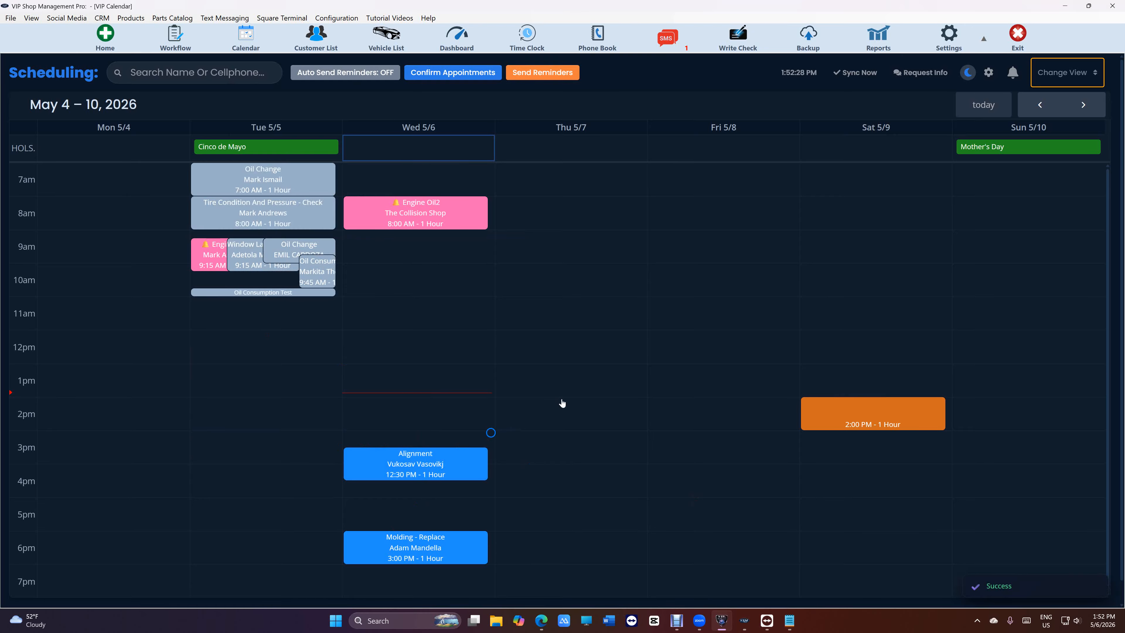
- Switch the calendar to Tech View and reassign the Alignment appointment to the second technician at 4:00 PM
click(1049, 79)
click(1014, 160)
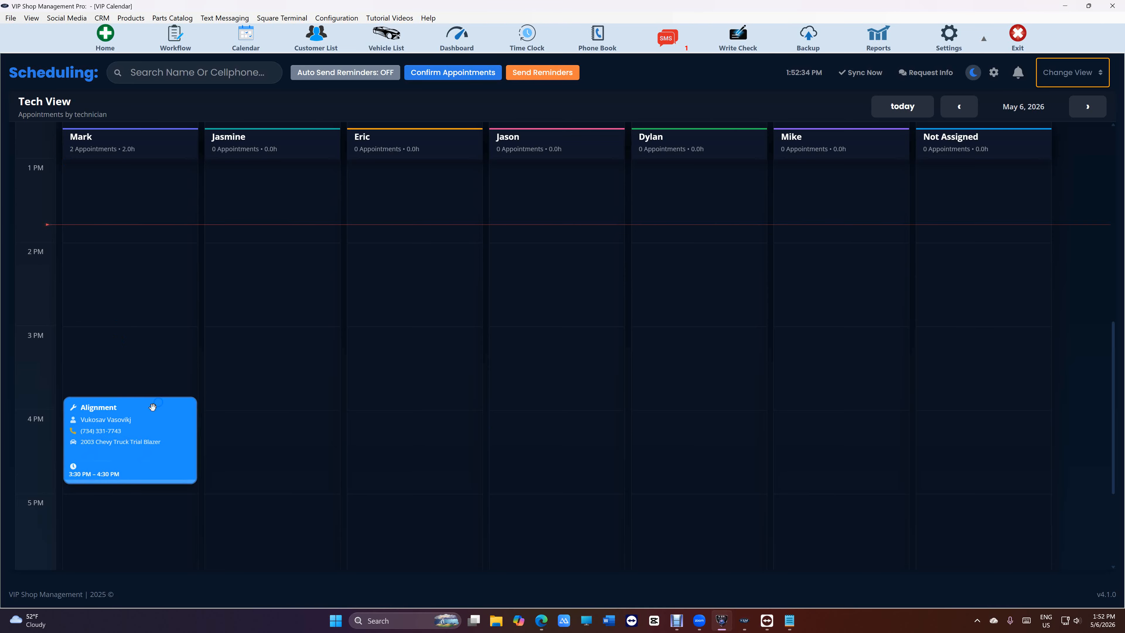
drag(150, 406, 264, 430)
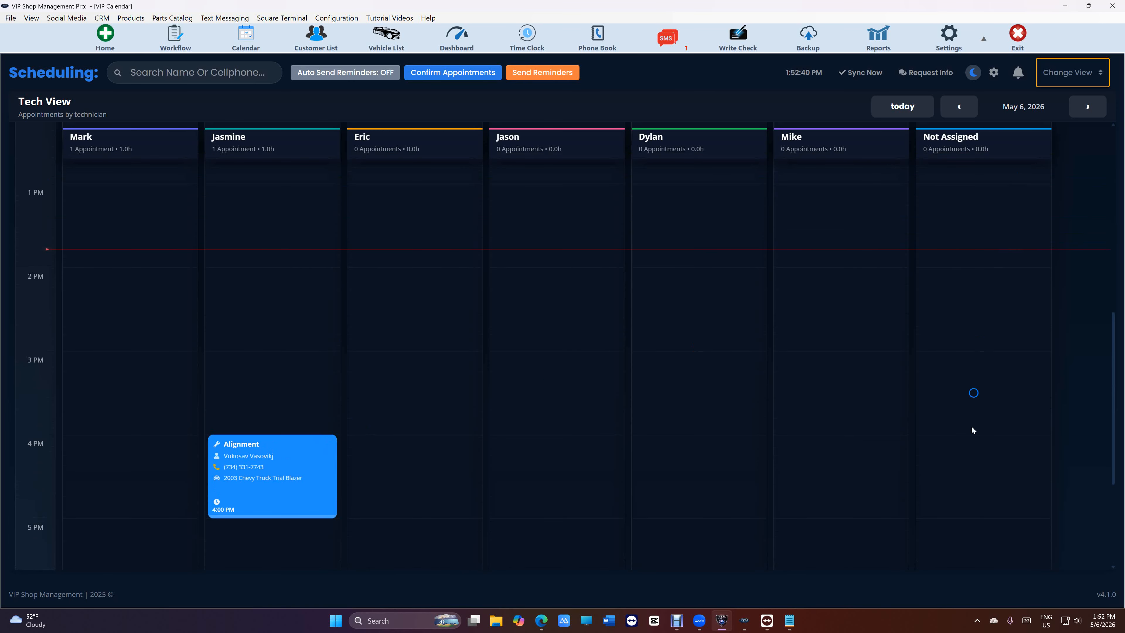
scroll(724, 392, down, 4)
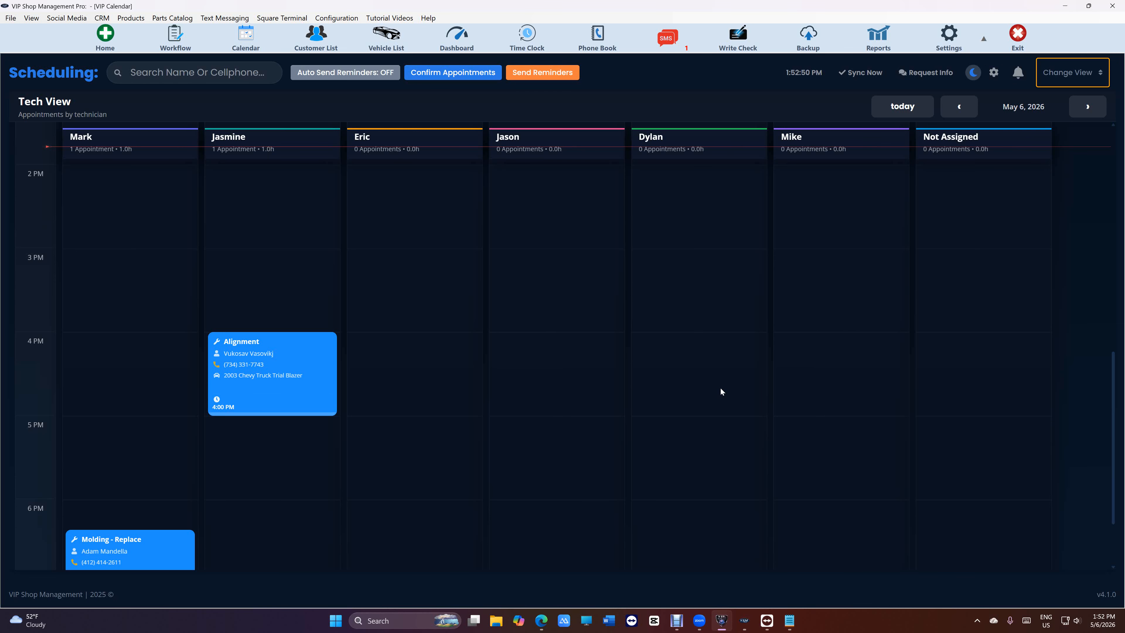
- Return to the workflow and reopen the technician assignments board
click(175, 38)
click(779, 555)
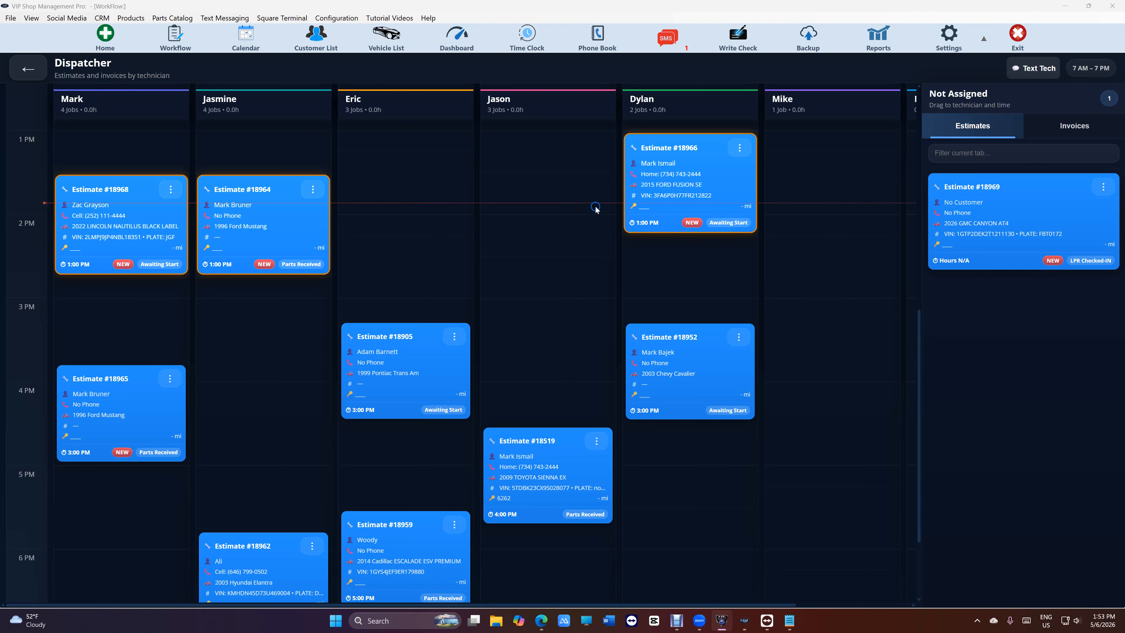
- Return to the in-progress estimates list and reopen the technician assignments board at its morning hours
click(29, 70)
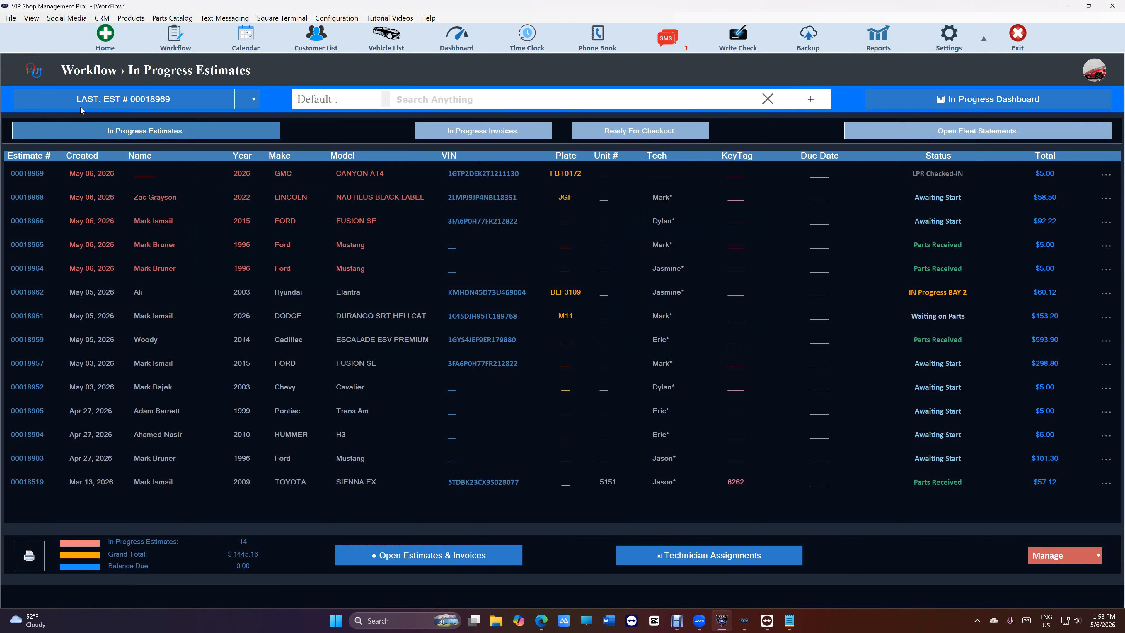
click(721, 552)
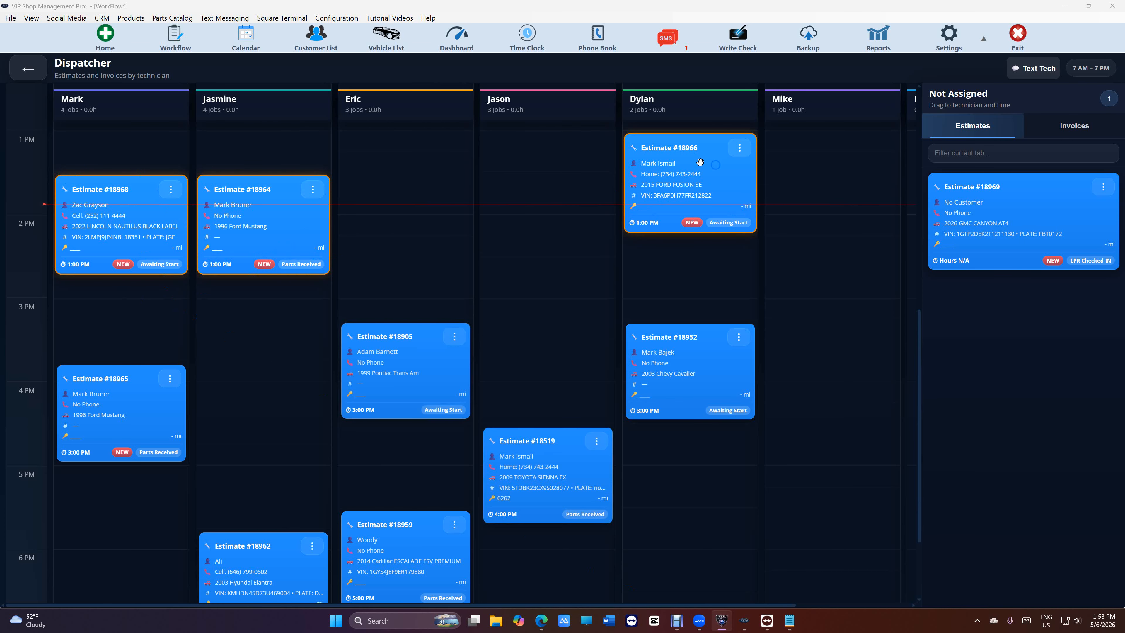
scroll(608, 458, up, 6)
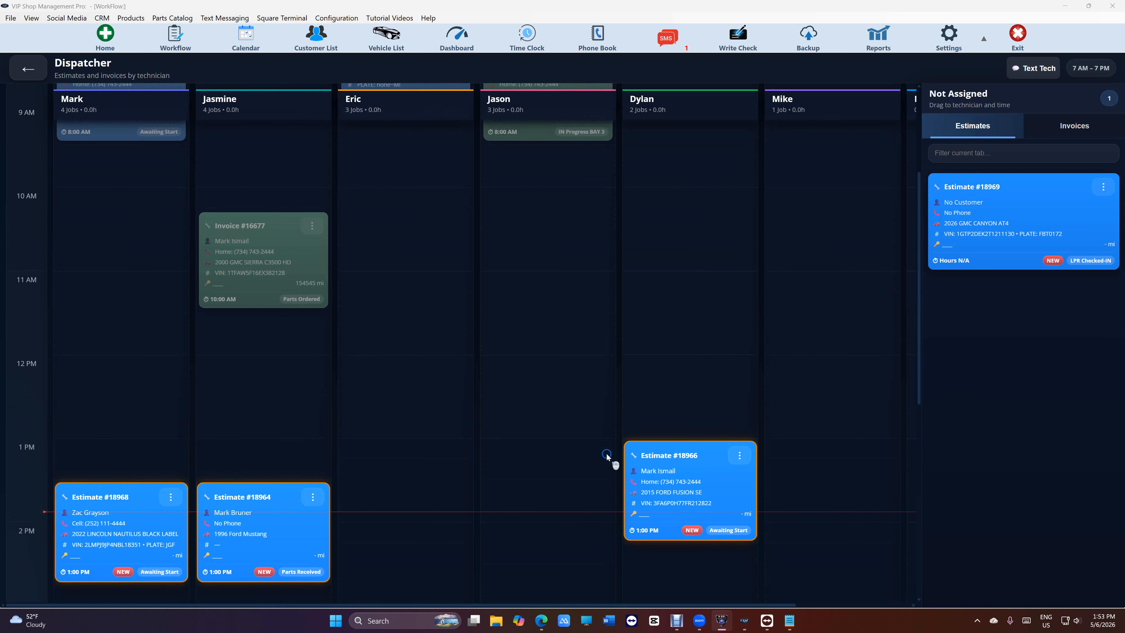
scroll(598, 442, up, 4)
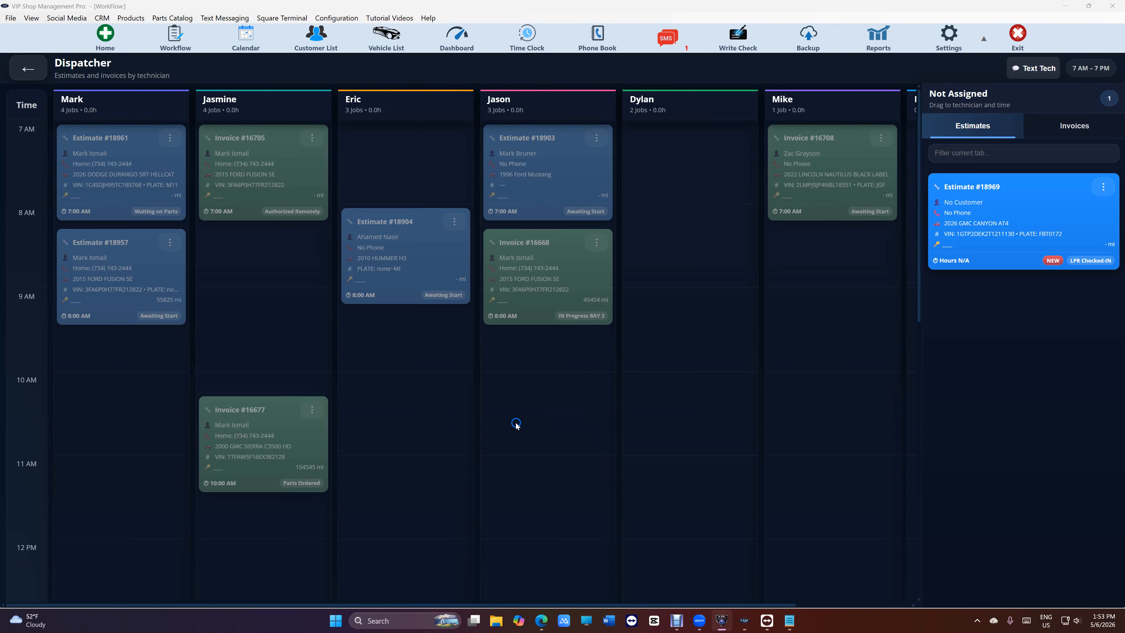
- Unassign the second technician's 10 AM GMC Sierra invoice and assign the invoice without customer or vehicle to the third technician at 10:00 AM
scroll(509, 424, down, 4)
scroll(391, 373, up, 4)
drag(271, 436, 421, 403)
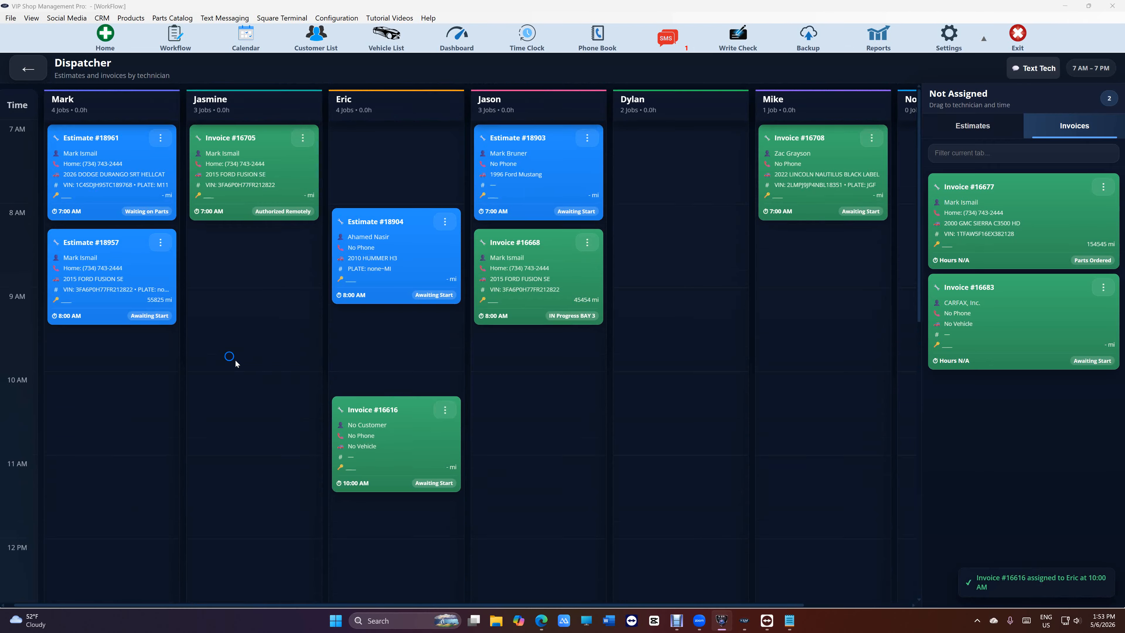
scroll(292, 381, down, 6)
scroll(296, 379, up, 3)
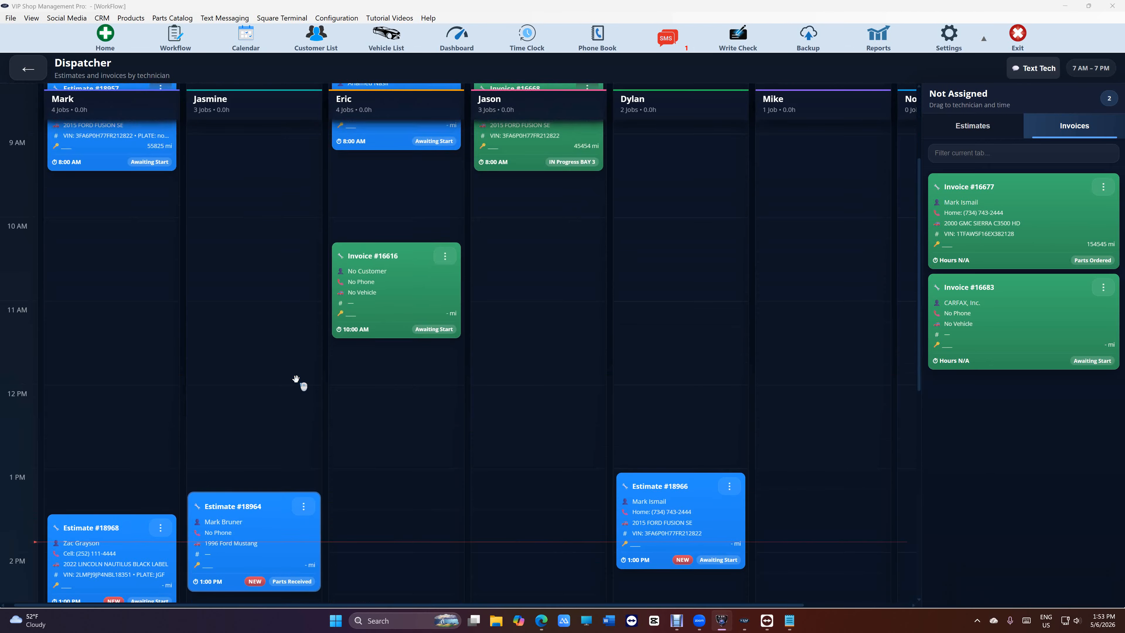
scroll(376, 421, down, 6)
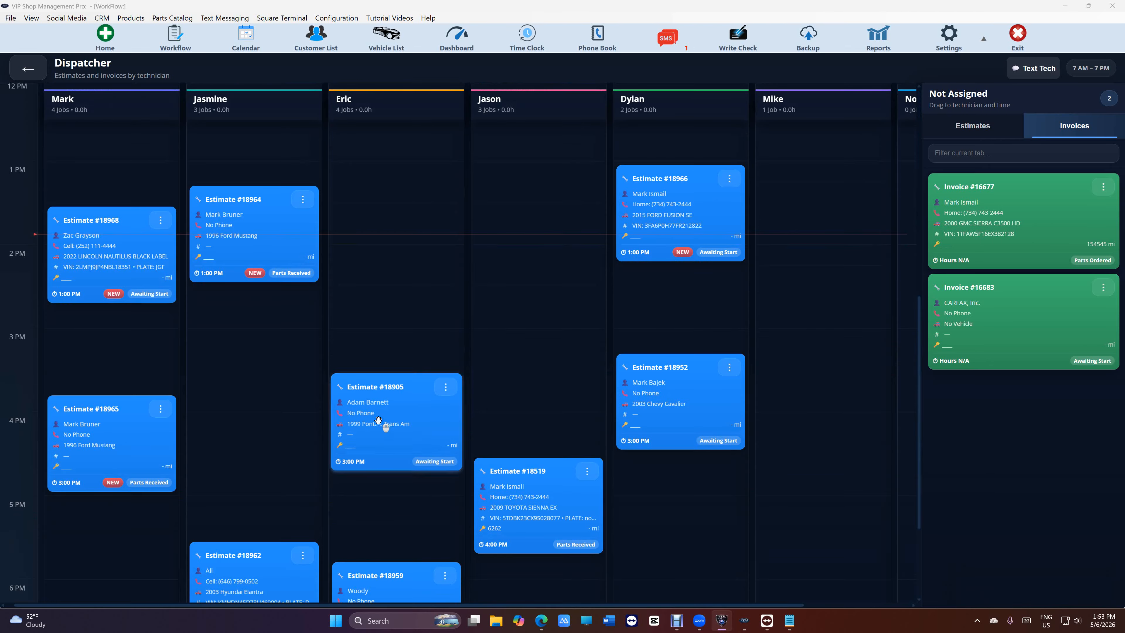
scroll(377, 419, down, 3)
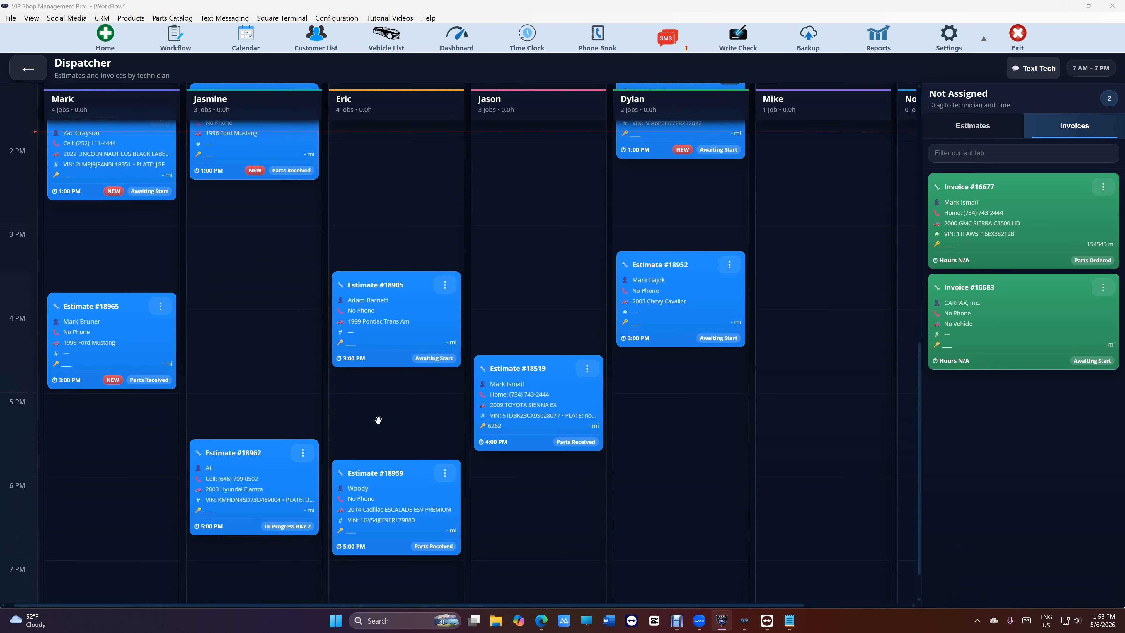
scroll(449, 357, up, 8)
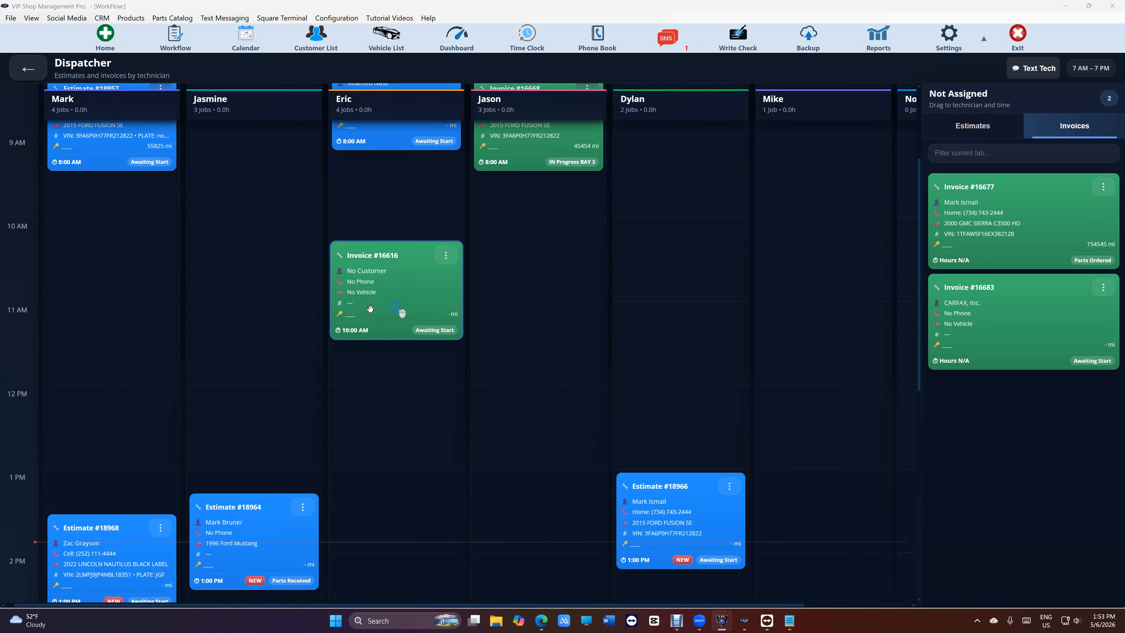
scroll(376, 311, down, 8)
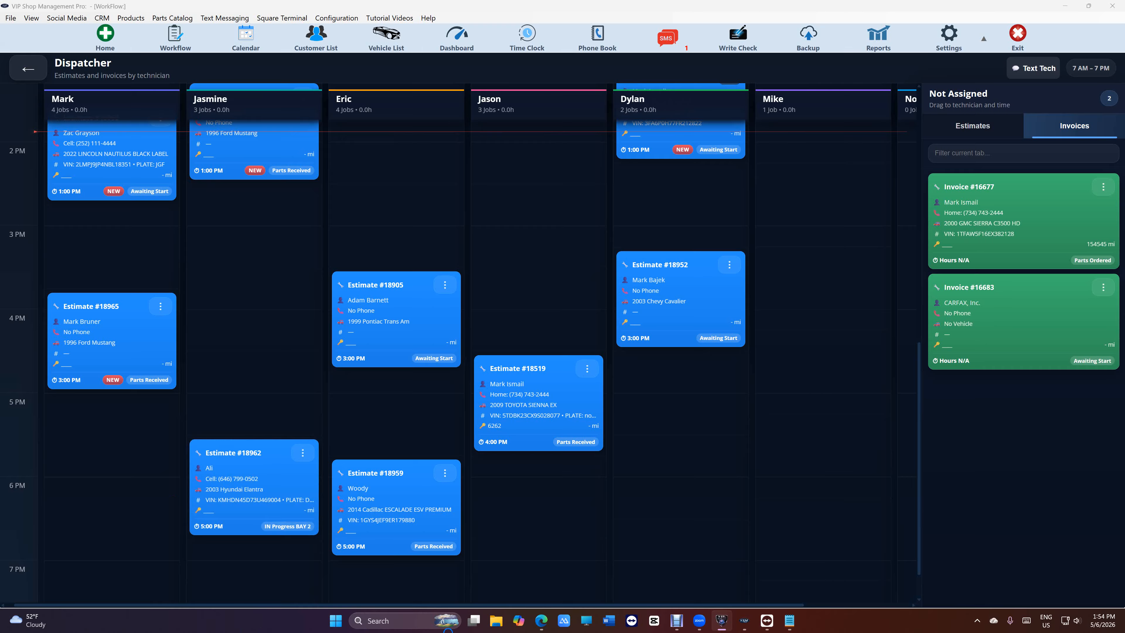
mouse_move(698, 621)
click(725, 593)
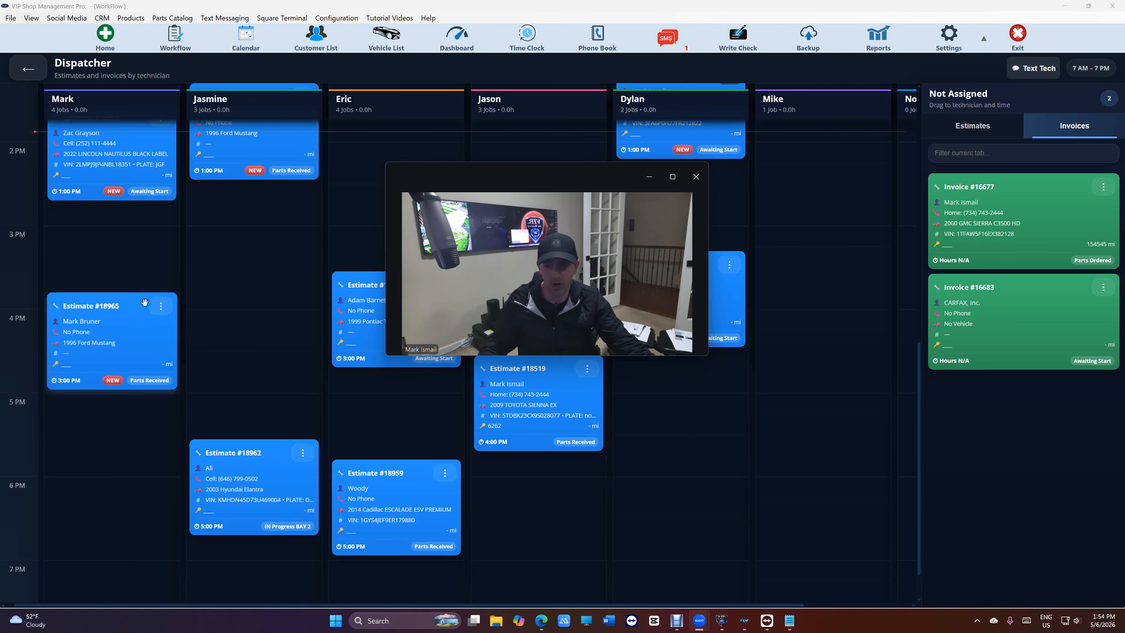
- Set the status of the first technician's 3:00 PM Ford Mustang estimate to In Progress in Bay 3
click(160, 306)
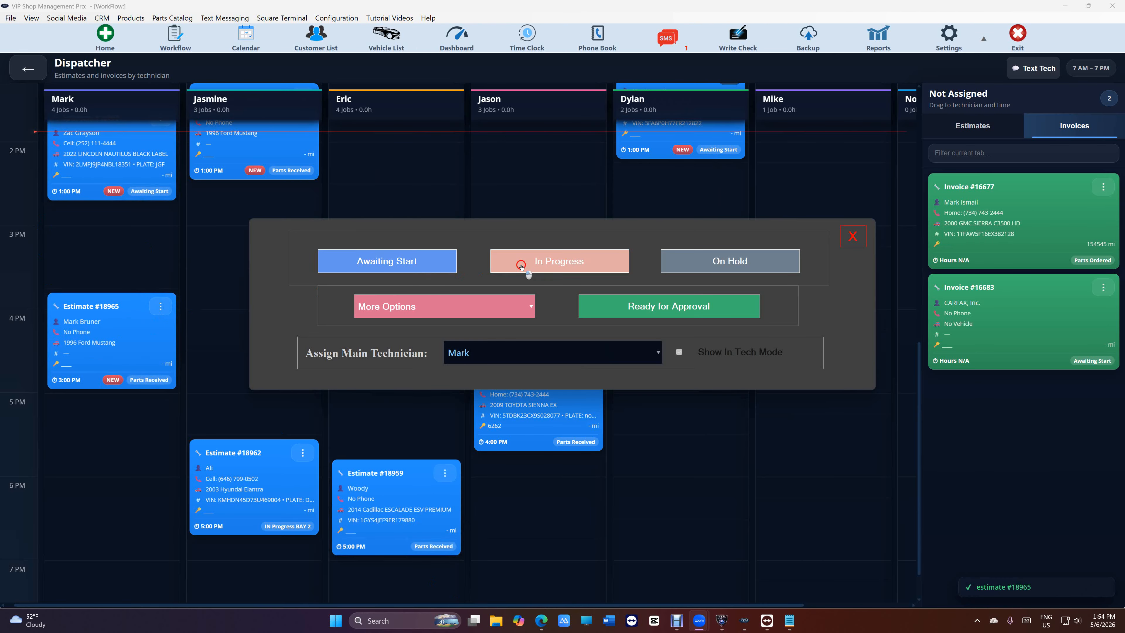
click(548, 268)
click(552, 263)
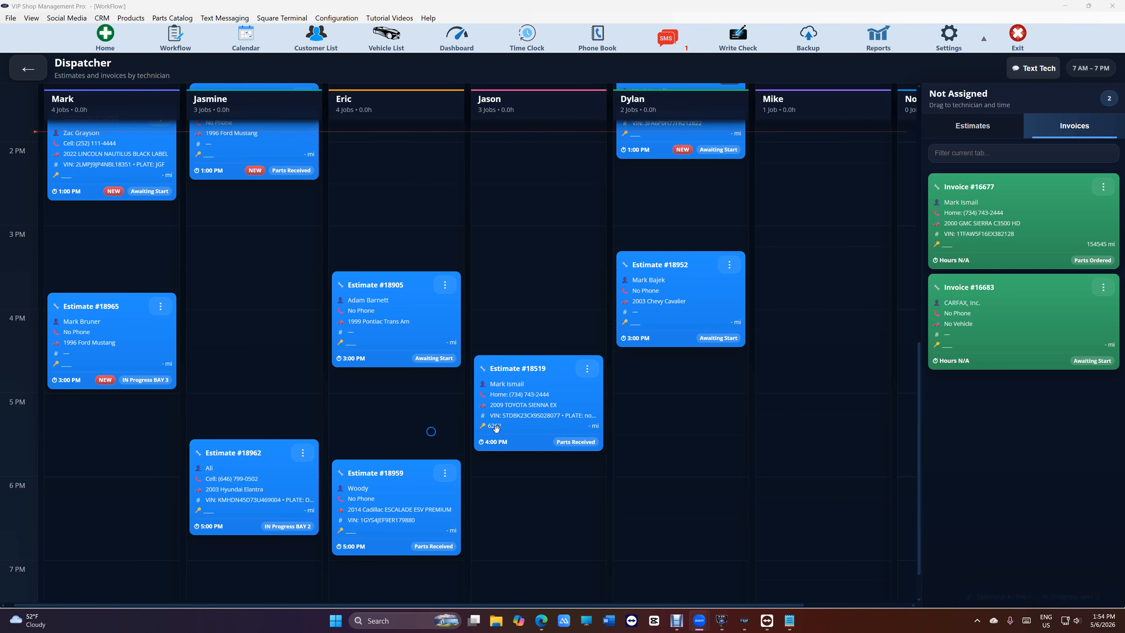
mouse_move(699, 620)
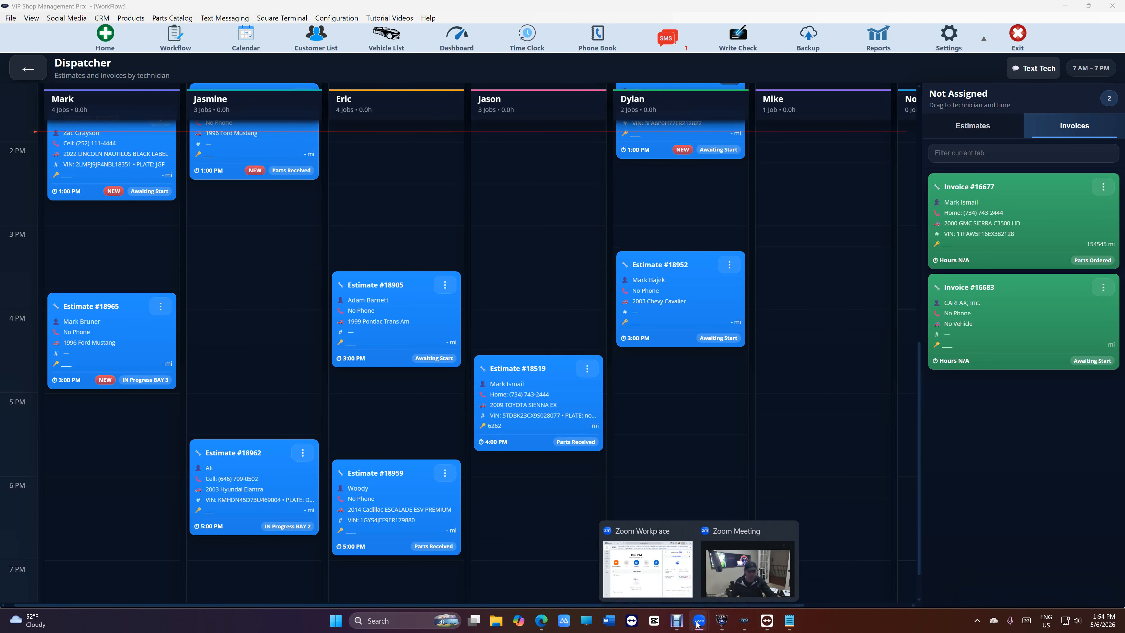
click(719, 576)
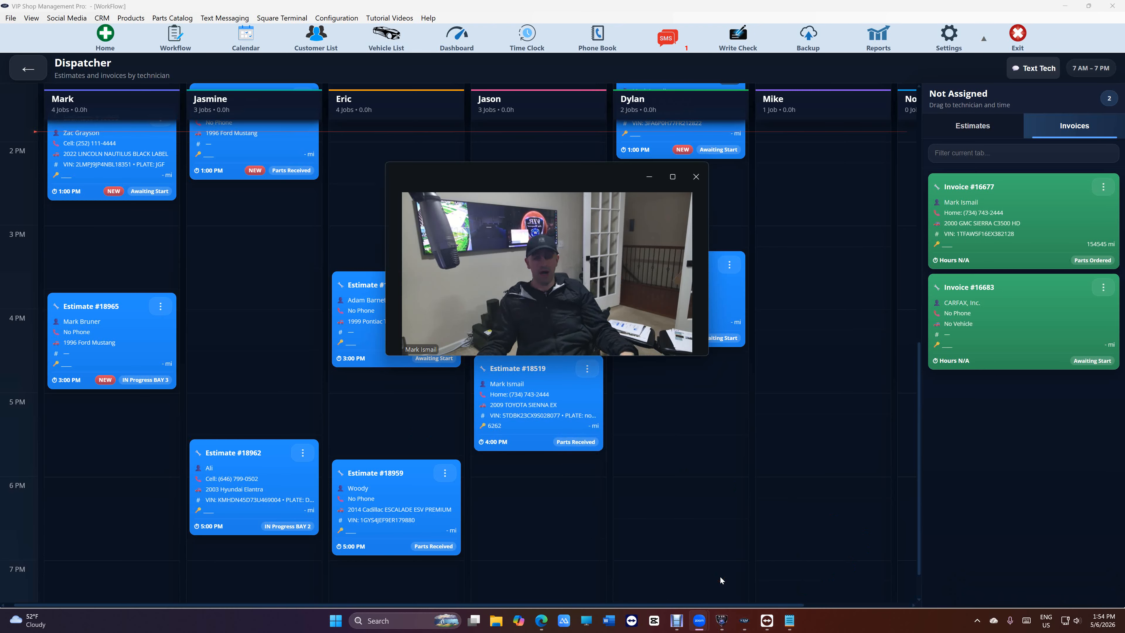